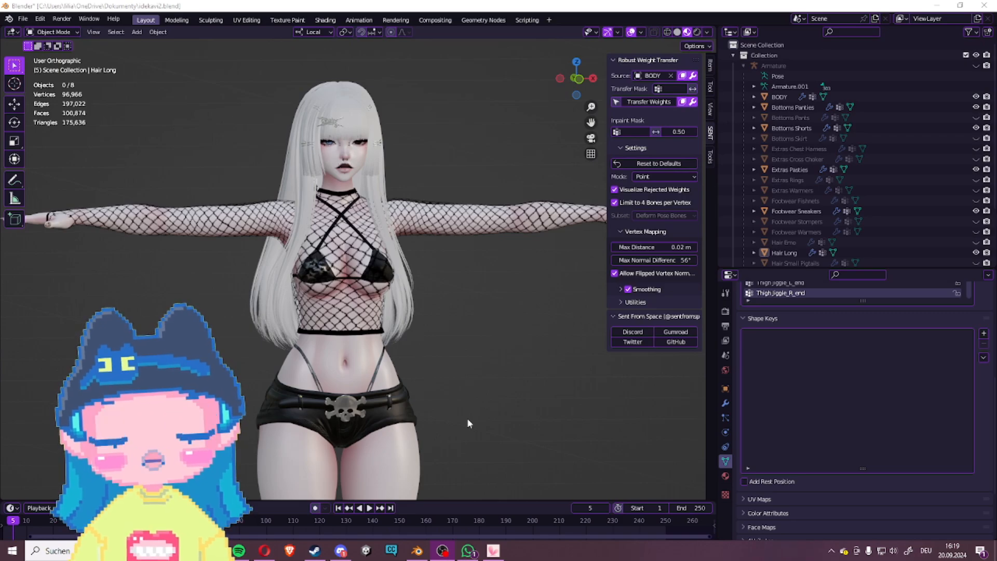
Step: Examine how the stockings and thigh straps fit the avatar's legs and where the leg bones sit
{"action": "scroll", "coordinate": [468, 423], "scroll_direction": "down", "scroll_amount": 3}
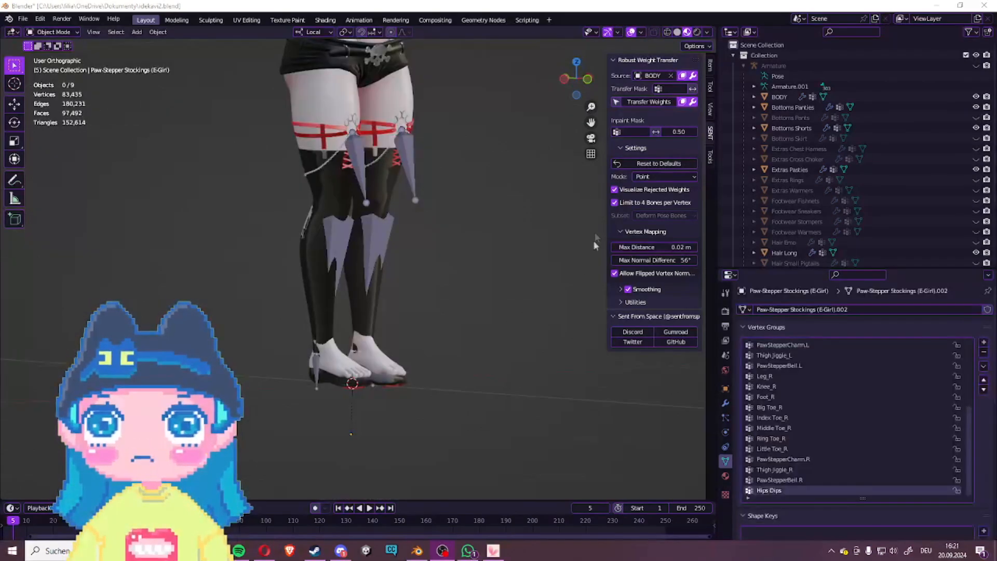
{"action": "scroll", "coordinate": [462, 297], "scroll_direction": "down", "scroll_amount": 2}
{"action": "scroll", "coordinate": [469, 310], "scroll_direction": "up", "scroll_amount": 2}
{"action": "middle_click_drag", "start_coordinate": [470, 309], "coordinate": [438, 335]}
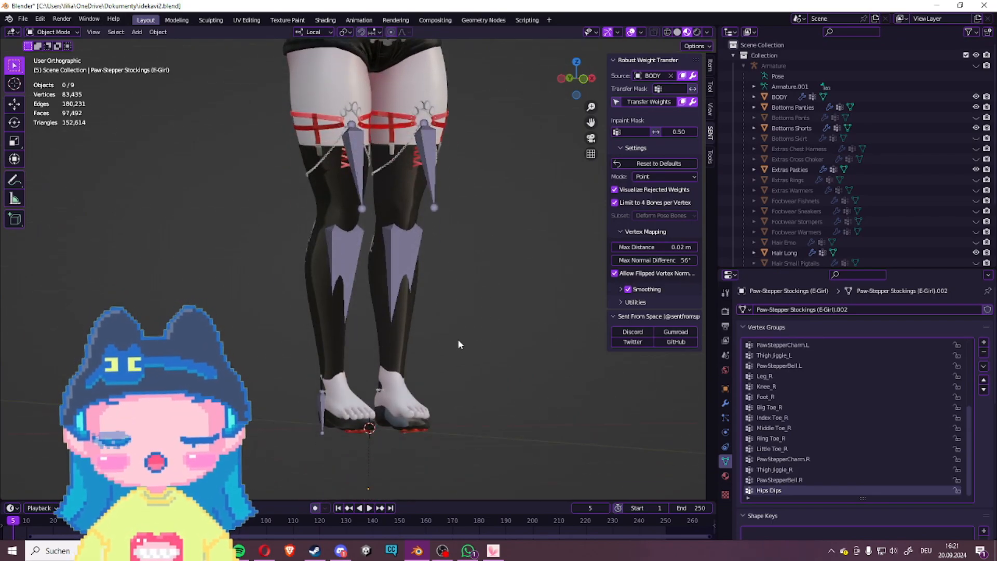
{"action": "scroll", "coordinate": [407, 418], "scroll_direction": "up", "scroll_amount": 2}
{"action": "middle_click_drag", "start_coordinate": [419, 381], "coordinate": [449, 392]}
{"action": "middle_click_drag", "start_coordinate": [450, 262], "coordinate": [453, 391], "text": "shift"}
{"action": "scroll", "coordinate": [453, 394], "scroll_direction": "up", "scroll_amount": 2}
{"action": "middle_click_drag", "start_coordinate": [453, 351], "coordinate": [481, 403], "text": "shift"}
{"action": "middle_click_drag", "start_coordinate": [414, 329], "coordinate": [381, 400], "text": "shift"}
Step: Enlarge the object list and hide the Armature (E-Girl) in the viewport
{"action": "left_click_drag", "start_coordinate": [930, 268], "coordinate": [931, 359]}
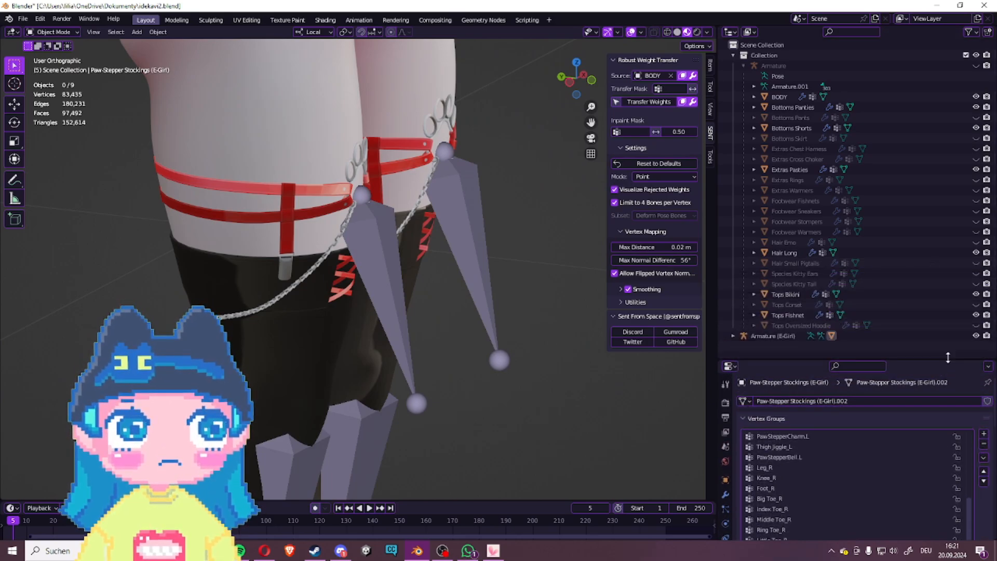
{"action": "left_click", "coordinate": [976, 336]}
{"action": "middle_click_drag", "start_coordinate": [463, 257], "coordinate": [412, 262]}
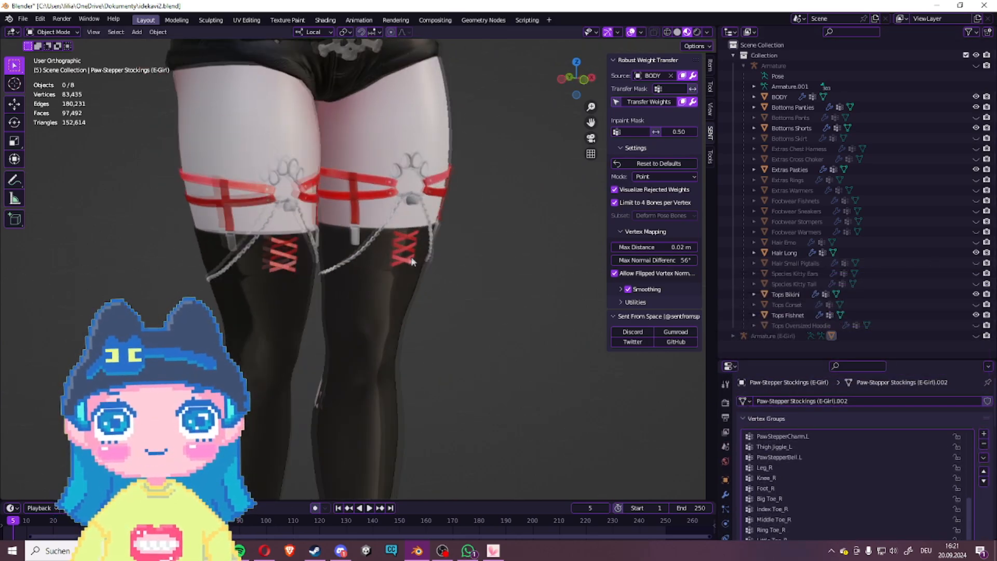
{"action": "scroll", "coordinate": [433, 282], "scroll_direction": "down", "scroll_amount": 5}
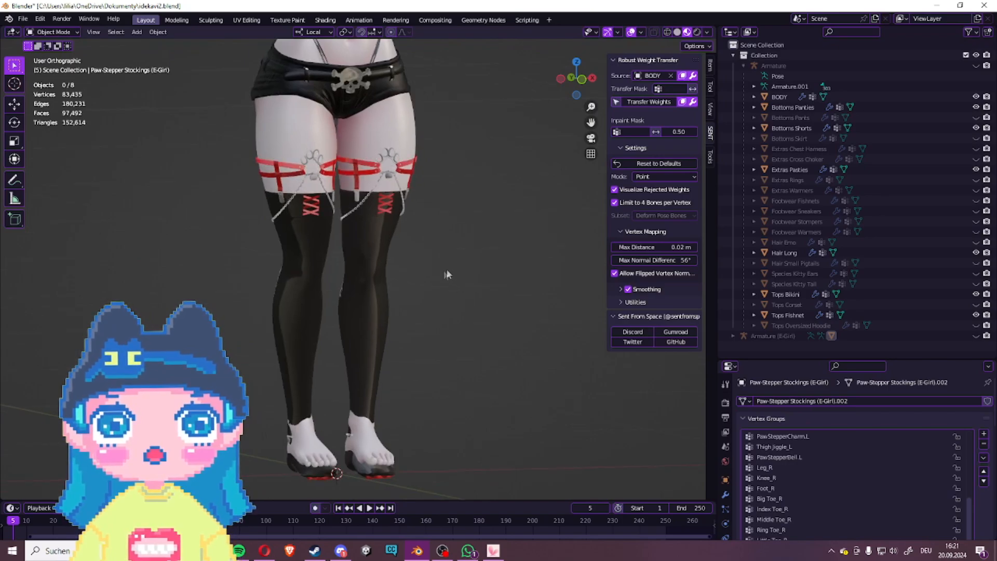
Step: Add a basis shape key and a second shape key to the stockings, and set the second key's value to 1.000
{"action": "left_click", "coordinate": [373, 280]}
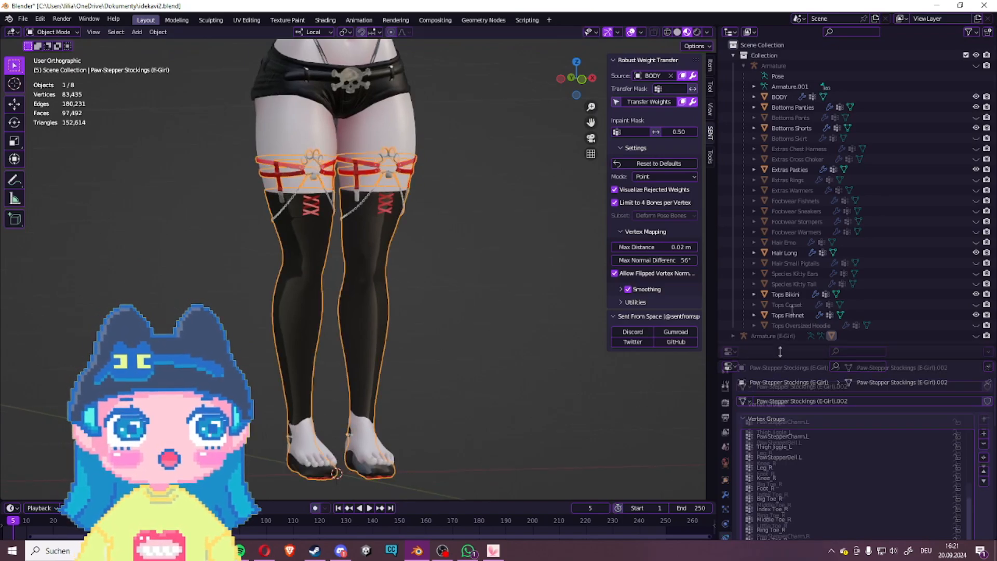
{"action": "left_click_drag", "start_coordinate": [779, 351], "coordinate": [818, 179]}
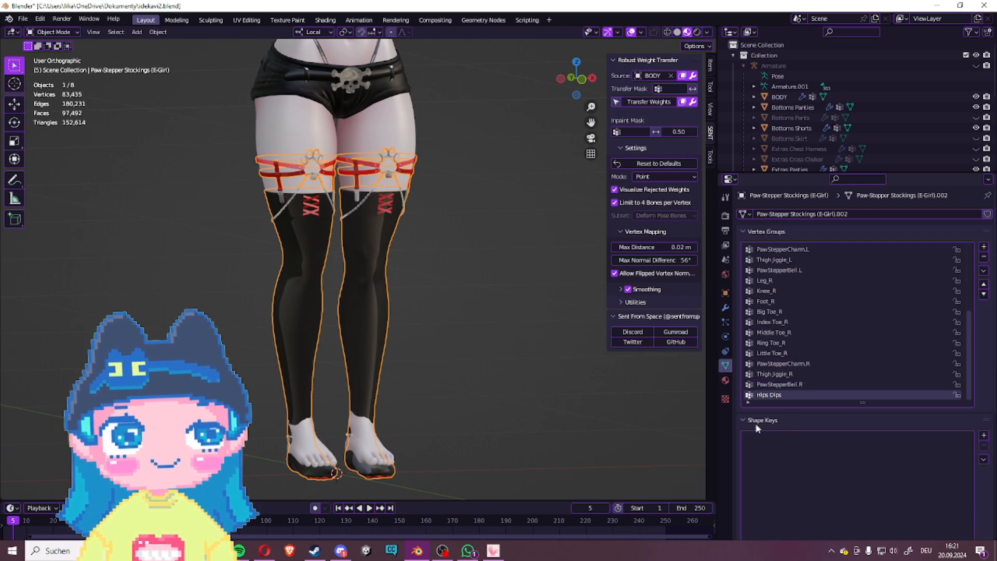
{"action": "scroll", "coordinate": [757, 425], "scroll_direction": "down", "scroll_amount": 3}
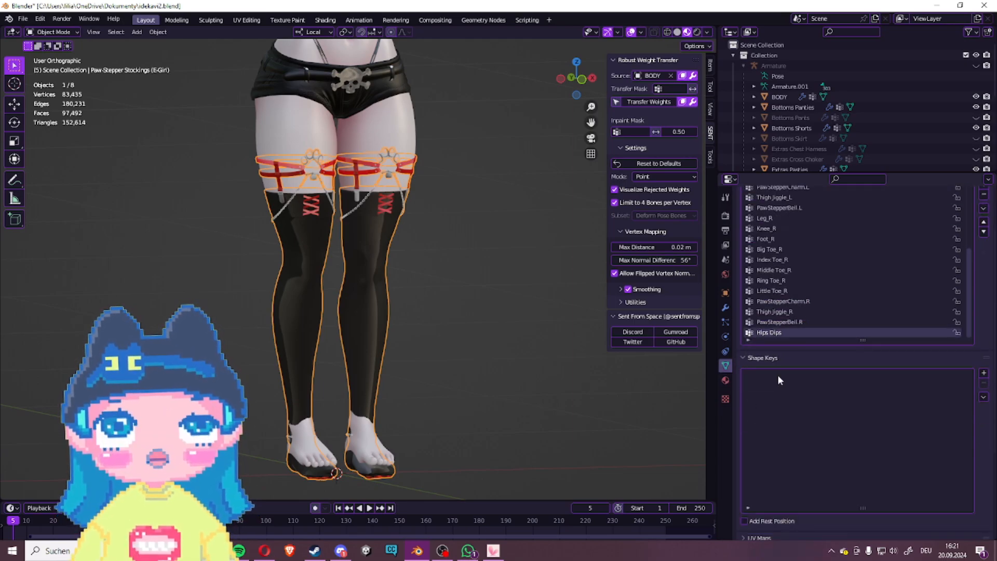
{"action": "double_click", "coordinate": [984, 375]}
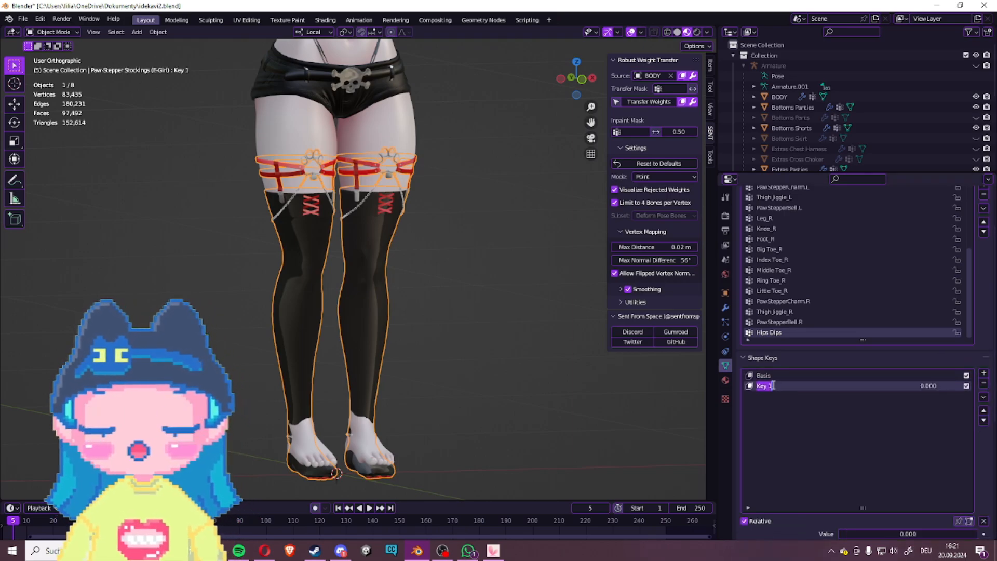
{"action": "scroll", "coordinate": [786, 414], "scroll_direction": "down", "scroll_amount": 1}
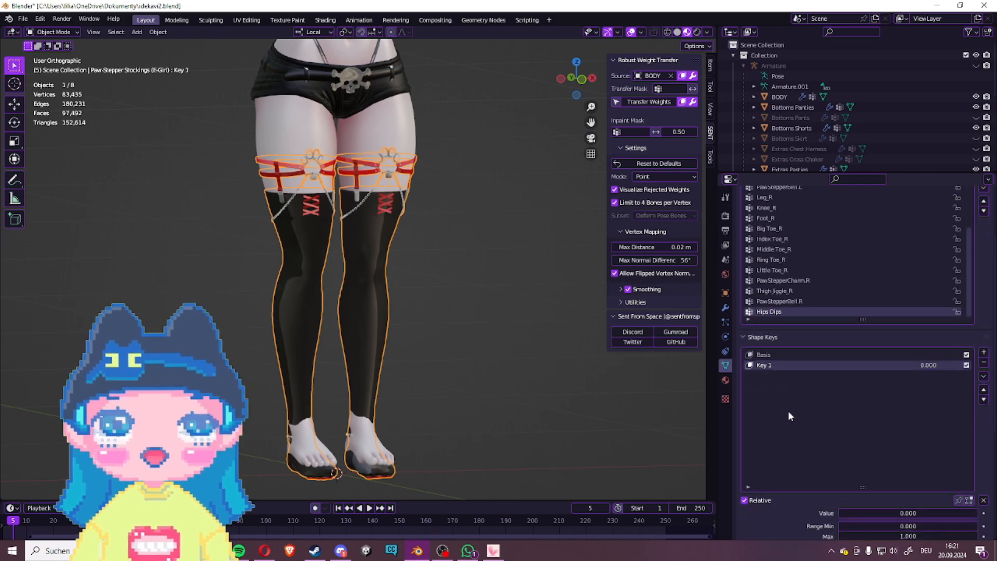
{"action": "scroll", "coordinate": [789, 415], "scroll_direction": "down", "scroll_amount": 2}
{"action": "left_click_drag", "start_coordinate": [851, 472], "coordinate": [976, 472]}
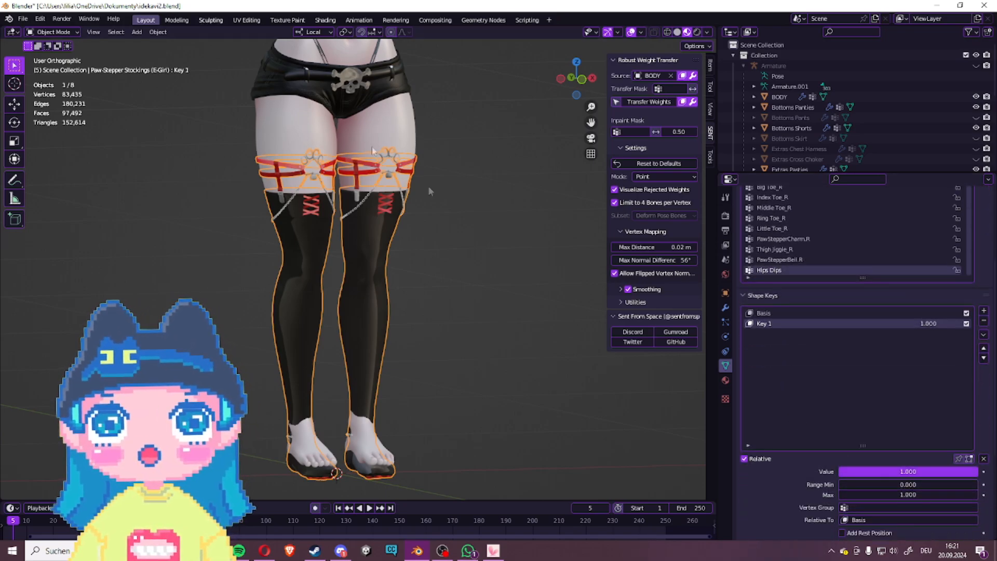
Step: Switch to sculpting the stockings, with X-axis mesh symmetry enabled and the Grab brush active
{"action": "scroll", "coordinate": [494, 260], "scroll_direction": "down", "scroll_amount": 2}
{"action": "middle_click_drag", "start_coordinate": [494, 260], "coordinate": [338, 270]}
{"action": "mouse_move", "coordinate": [378, 353]}
{"action": "middle_mouse_down", "text": "shift"}
{"action": "mouse_move", "coordinate": [445, 186]}
{"action": "mouse_move", "coordinate": [460, 202]}
{"action": "middle_mouse_up", "text": "shift"}
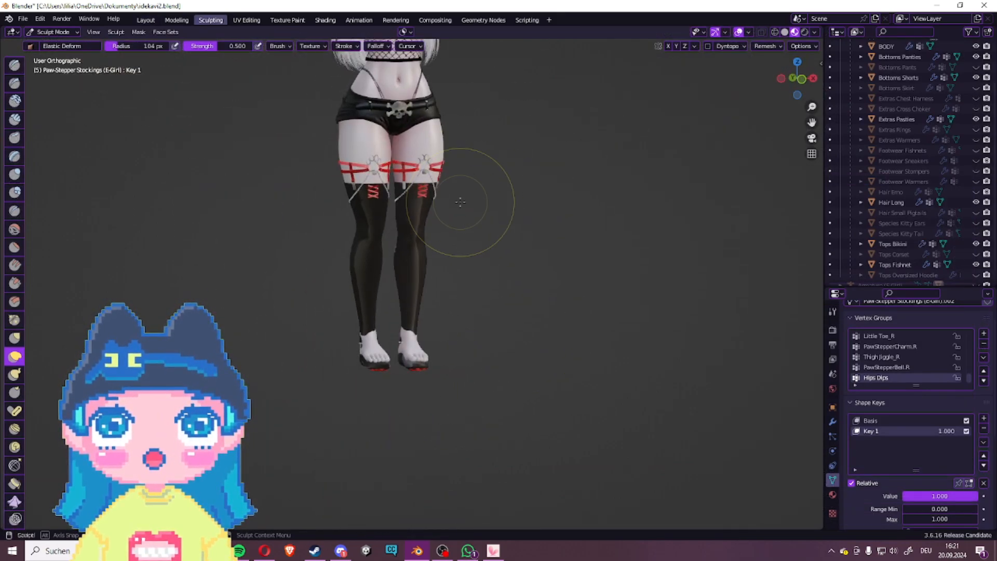
{"action": "scroll", "coordinate": [460, 202], "scroll_direction": "up", "scroll_amount": 2}
{"action": "left_click", "coordinate": [669, 46]}
{"action": "left_click", "coordinate": [15, 338]}
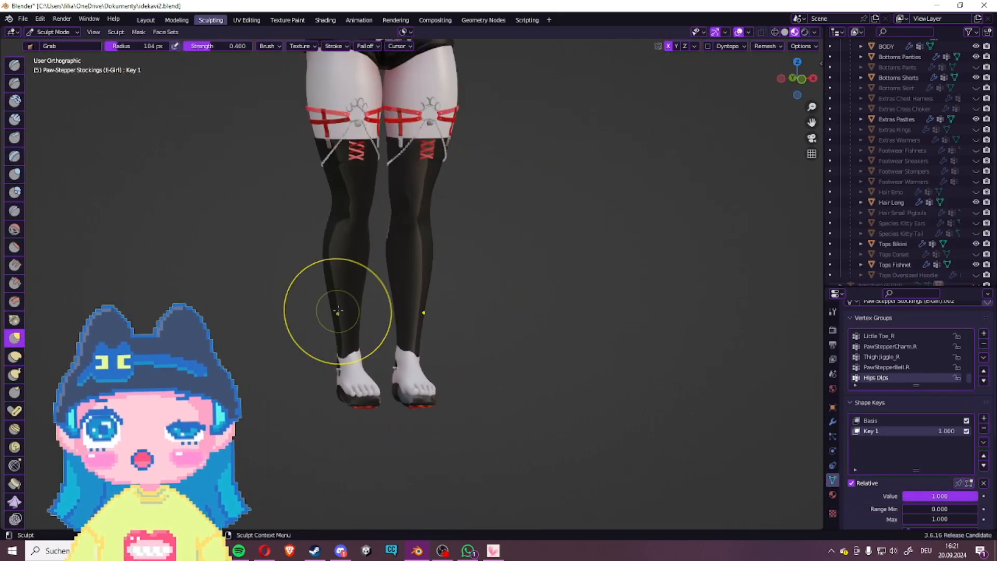
Step: Distort both stocking legs from the thighs to the shoes on Key 1 with symmetrical Grab strokes
{"action": "left_click_drag", "start_coordinate": [338, 311], "coordinate": [298, 302]}
{"action": "left_click_drag", "start_coordinate": [332, 252], "coordinate": [358, 229]}
{"action": "mouse_move", "coordinate": [346, 181]}
{"action": "left_mouse_down"}
{"action": "mouse_move", "coordinate": [320, 169]}
{"action": "mouse_move", "coordinate": [356, 192]}
{"action": "left_mouse_up"}
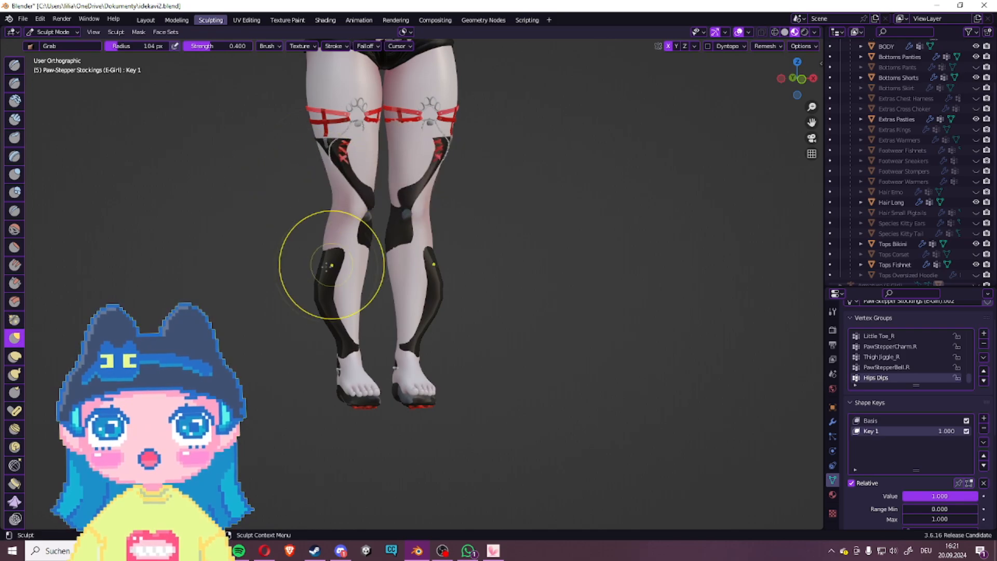
{"action": "left_click_drag", "start_coordinate": [331, 265], "coordinate": [387, 330]}
{"action": "left_click_drag", "start_coordinate": [303, 360], "coordinate": [413, 362]}
{"action": "left_click_drag", "start_coordinate": [334, 392], "coordinate": [443, 399]}
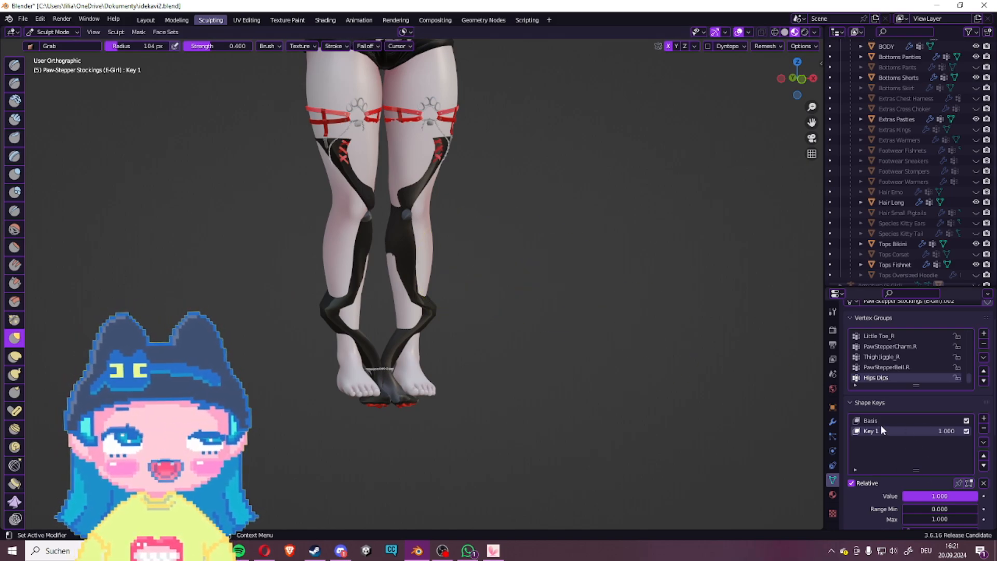
Step: Replace the distorted Key 1 with a new shape key on the stockings, set to a value of 1.000
{"action": "left_click", "coordinate": [984, 428]}
{"action": "middle_click_drag", "start_coordinate": [591, 337], "coordinate": [446, 299]}
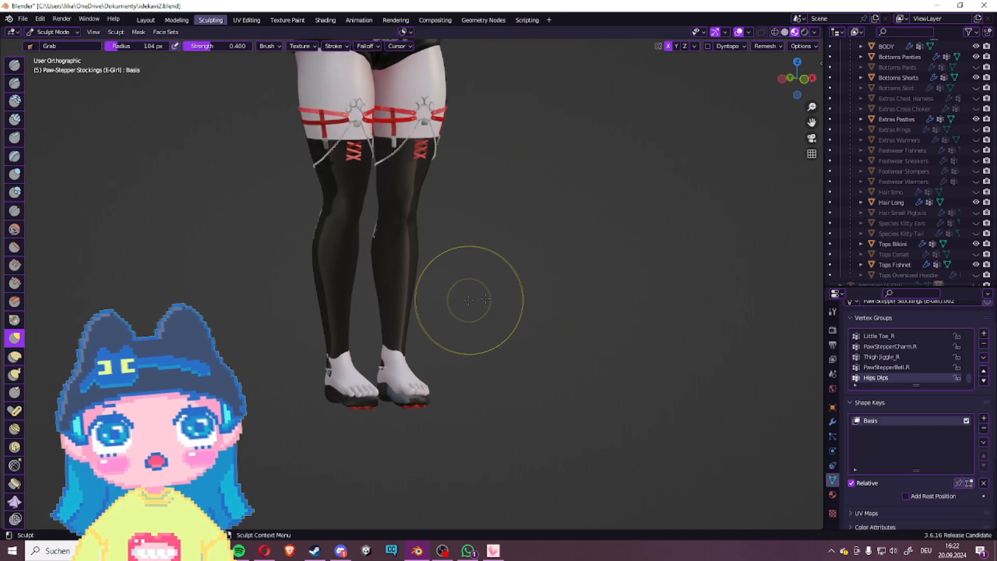
{"action": "left_click", "coordinate": [984, 419]}
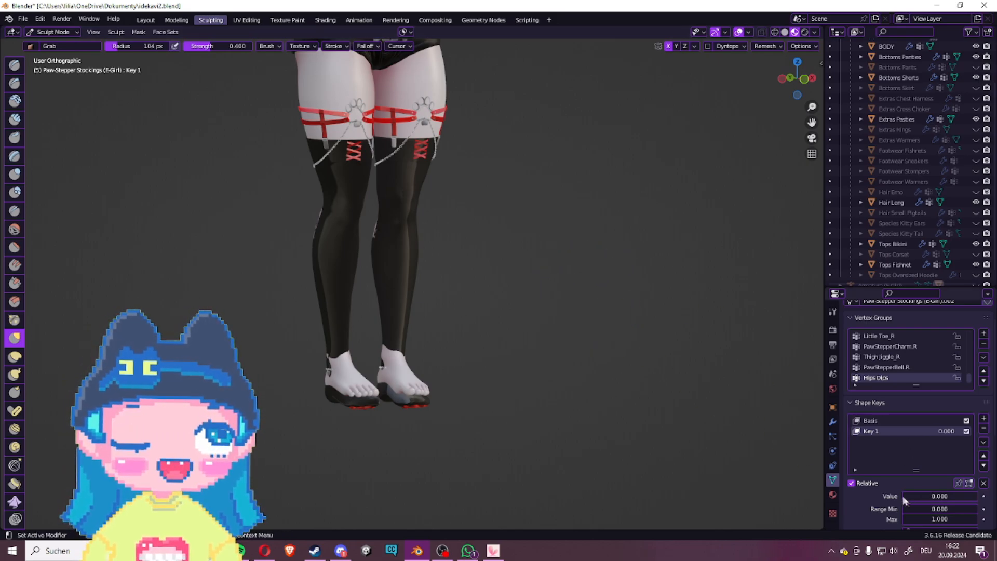
{"action": "left_click_drag", "start_coordinate": [905, 497], "coordinate": [977, 497]}
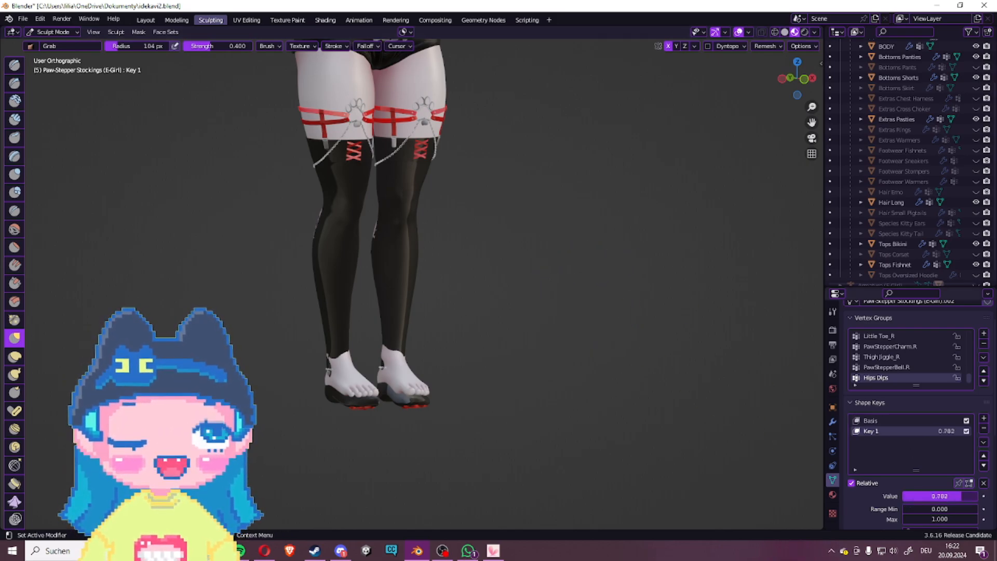
Step: Try pulling the stockings' outer calves outward with the Elastic Deform brush, and undo the stroke
{"action": "left_click", "coordinate": [15, 357]}
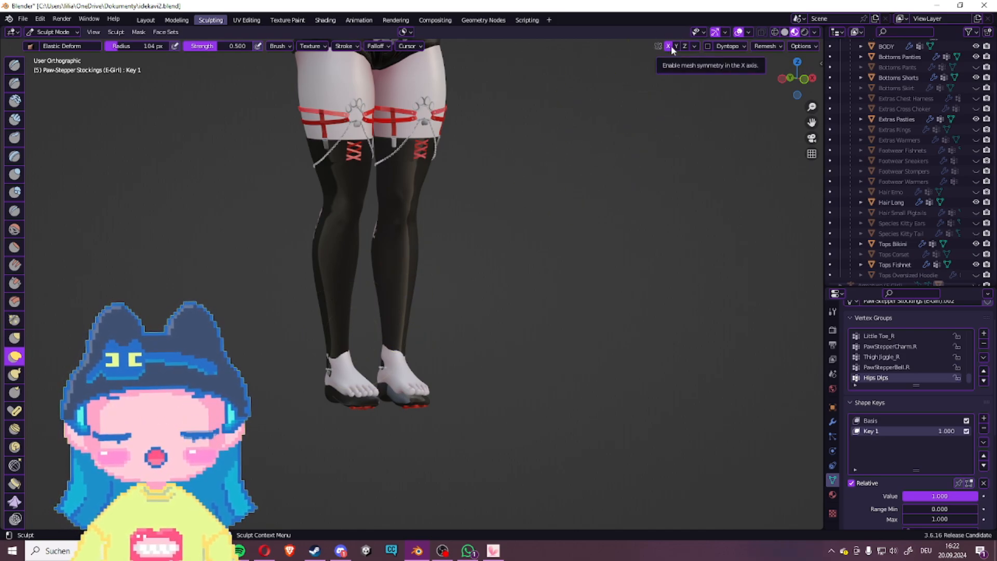
{"action": "middle_click_drag", "start_coordinate": [356, 252], "coordinate": [519, 252]}
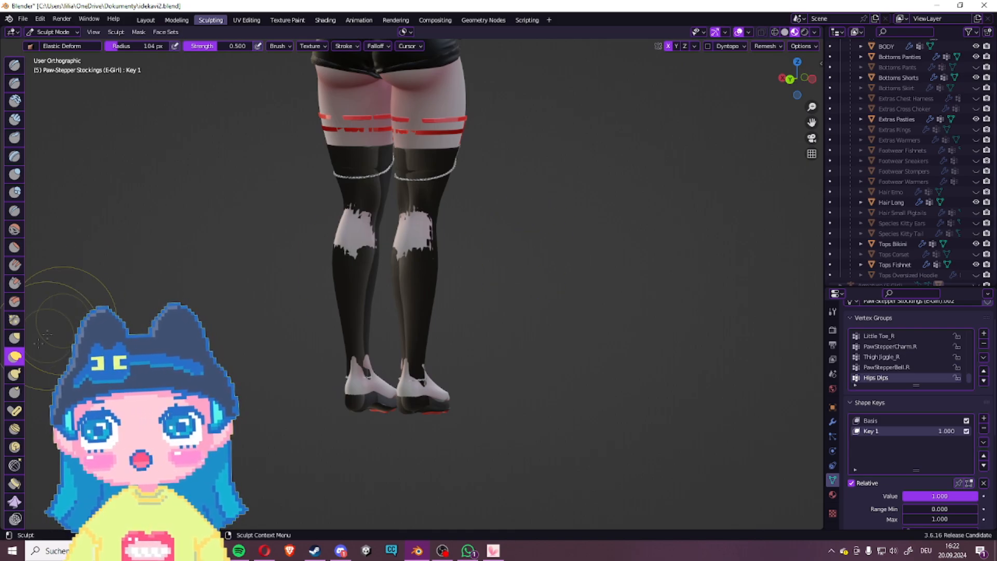
{"action": "middle_click_drag", "start_coordinate": [476, 367], "coordinate": [278, 365]}
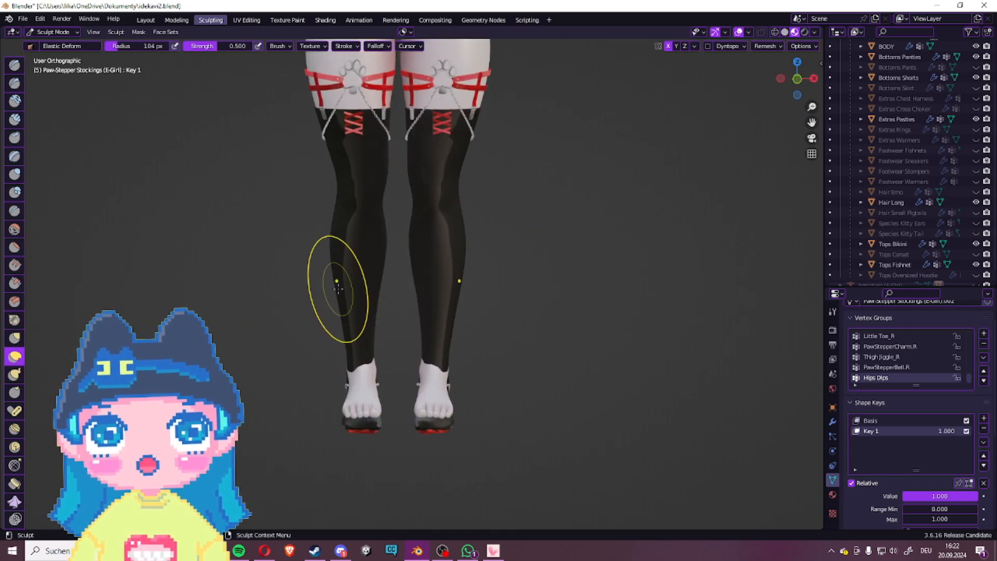
{"action": "left_click_drag", "start_coordinate": [340, 281], "coordinate": [207, 292]}
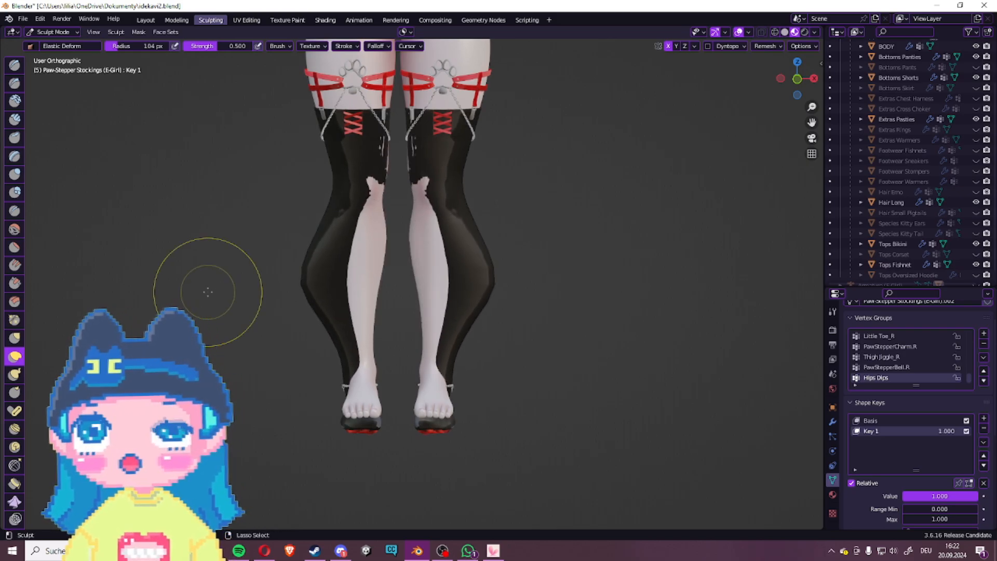
{"action": "key", "text": "ctrl+z"}
Step: Try the same outward pull on the stockings' calves with the Grab brush, and undo the stroke
{"action": "left_click", "coordinate": [14, 336]}
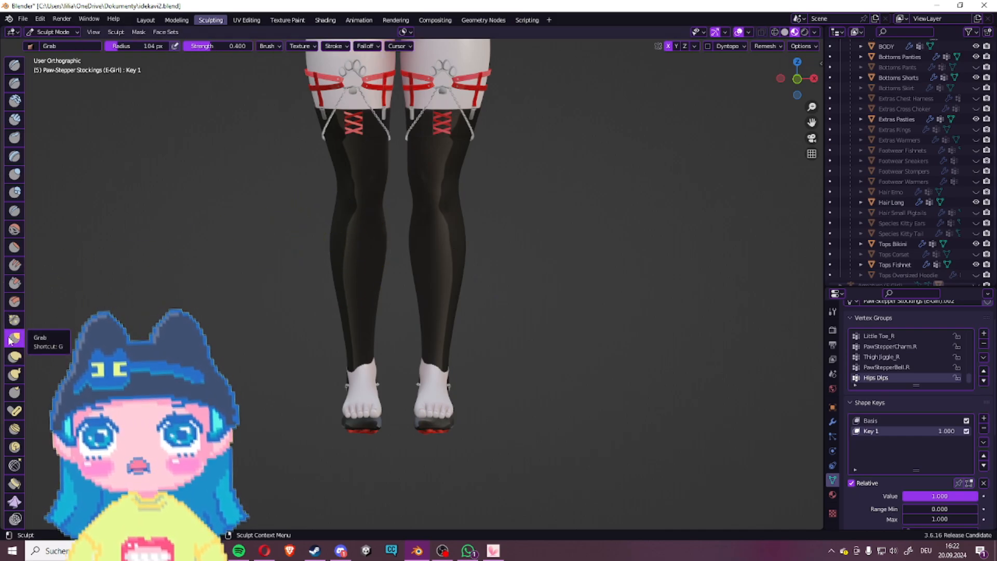
{"action": "left_click_drag", "start_coordinate": [329, 267], "coordinate": [258, 278]}
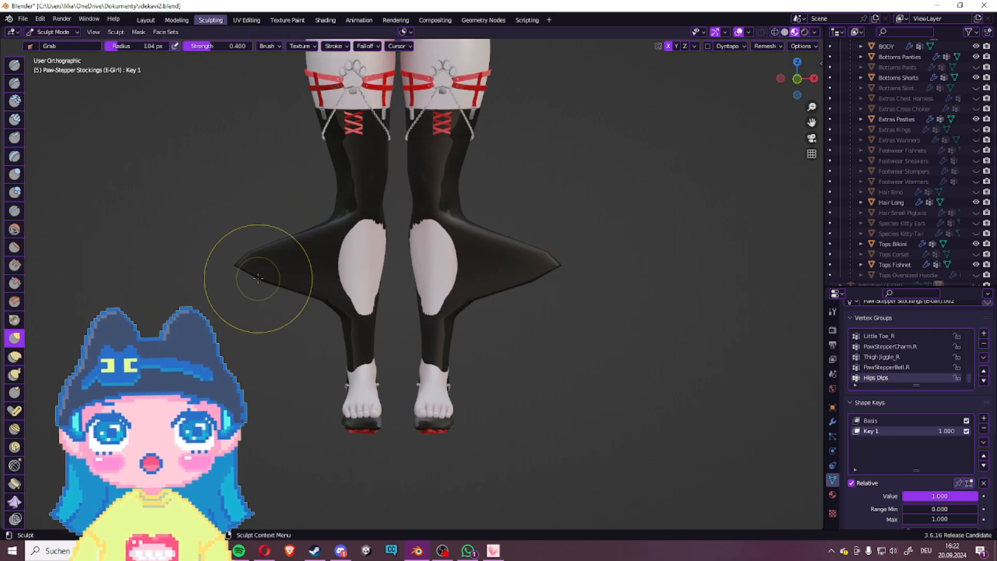
{"action": "key", "text": "ctrl+z"}
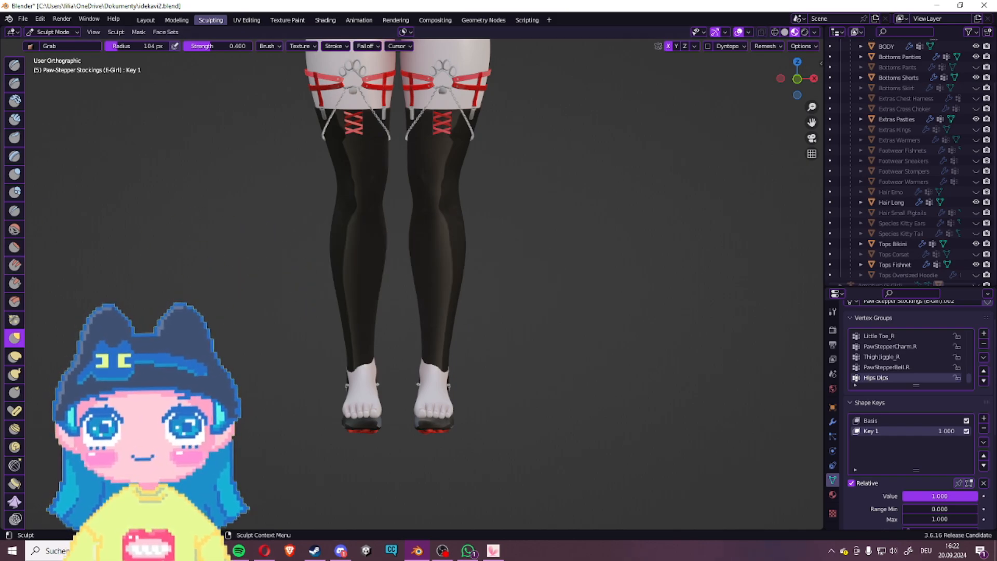
Step: Sculpt the stockings outward behind both knees with Elastic Deform to cover the skin poking through
{"action": "left_click", "coordinate": [15, 357]}
{"action": "middle_click_drag", "start_coordinate": [285, 301], "coordinate": [327, 222]}
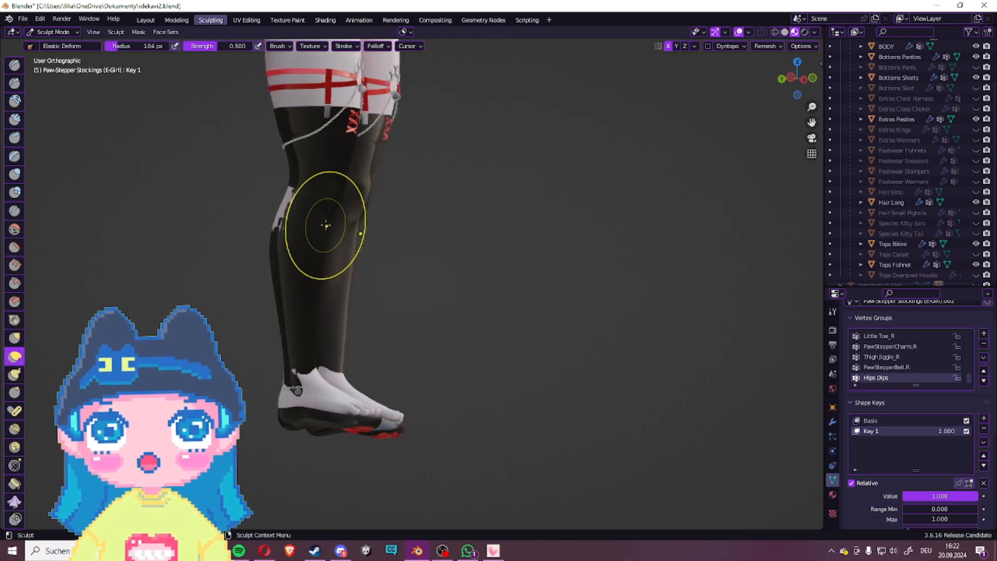
{"action": "scroll", "coordinate": [327, 222], "scroll_direction": "up", "scroll_amount": 3}
{"action": "middle_click_drag", "start_coordinate": [433, 254], "coordinate": [423, 256]}
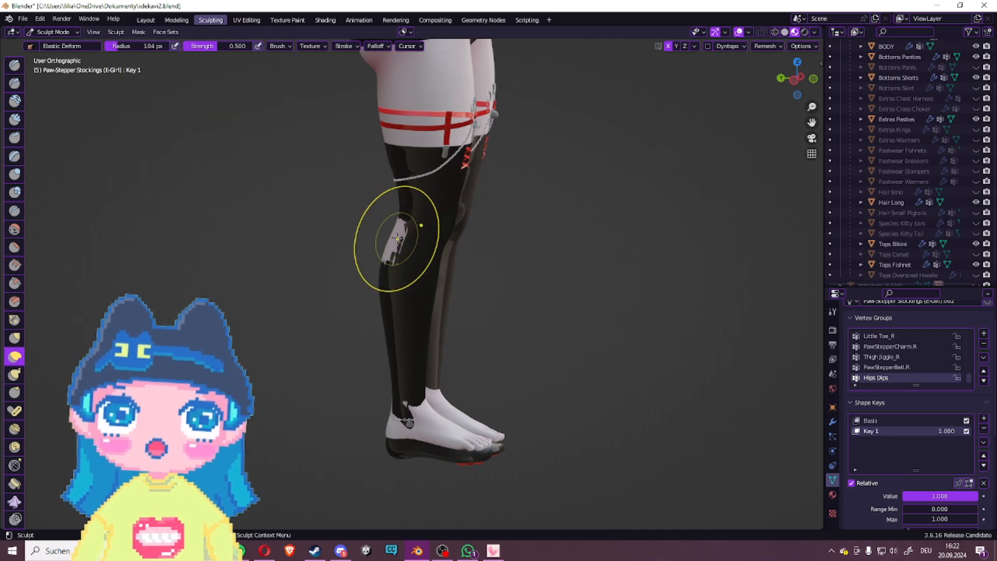
{"action": "middle_click_drag", "start_coordinate": [398, 246], "coordinate": [427, 248]}
{"action": "scroll", "coordinate": [428, 248], "scroll_direction": "up", "scroll_amount": 4}
{"action": "middle_click_drag", "start_coordinate": [400, 211], "coordinate": [385, 284], "text": "shift"}
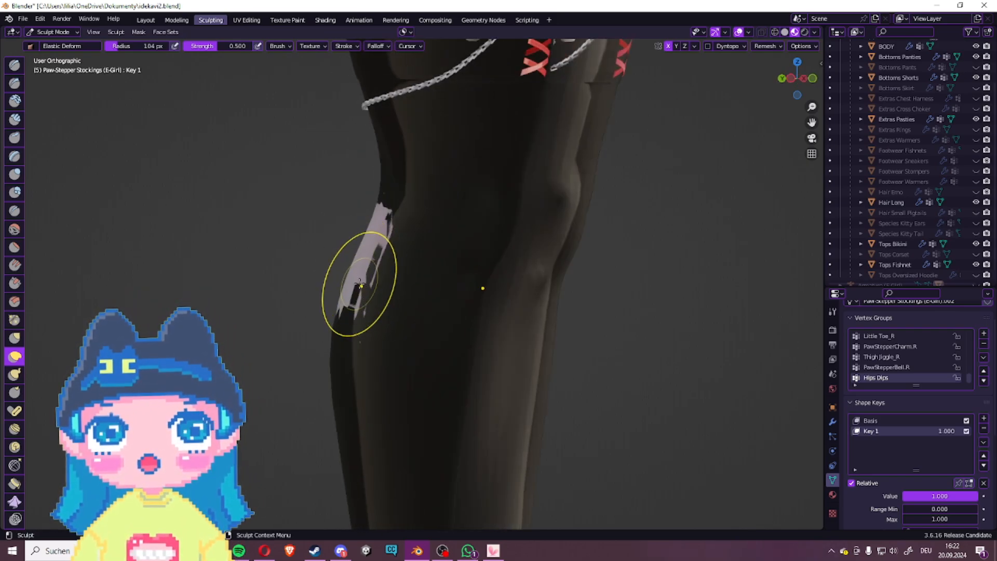
{"action": "mouse_move", "coordinate": [368, 274]}
{"action": "middle_mouse_down"}
{"action": "mouse_move", "coordinate": [441, 283]}
{"action": "mouse_move", "coordinate": [412, 279]}
{"action": "middle_mouse_up"}
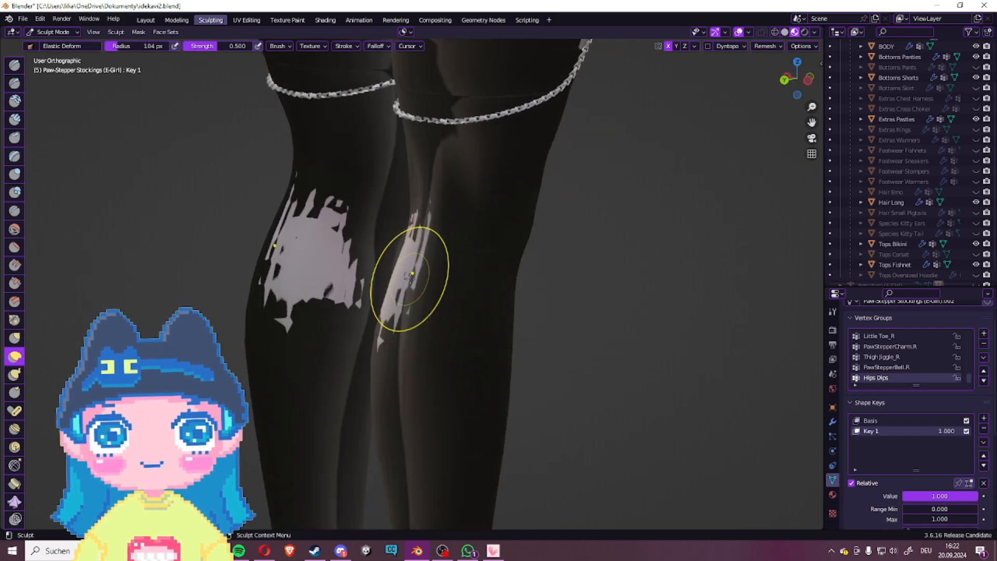
{"action": "mouse_move", "coordinate": [498, 305]}
{"action": "middle_mouse_down"}
{"action": "mouse_move", "coordinate": [551, 314]}
{"action": "mouse_move", "coordinate": [410, 315]}
{"action": "mouse_move", "coordinate": [536, 270]}
{"action": "mouse_move", "coordinate": [529, 189]}
{"action": "mouse_move", "coordinate": [473, 230]}
{"action": "mouse_move", "coordinate": [413, 211]}
{"action": "middle_mouse_up"}
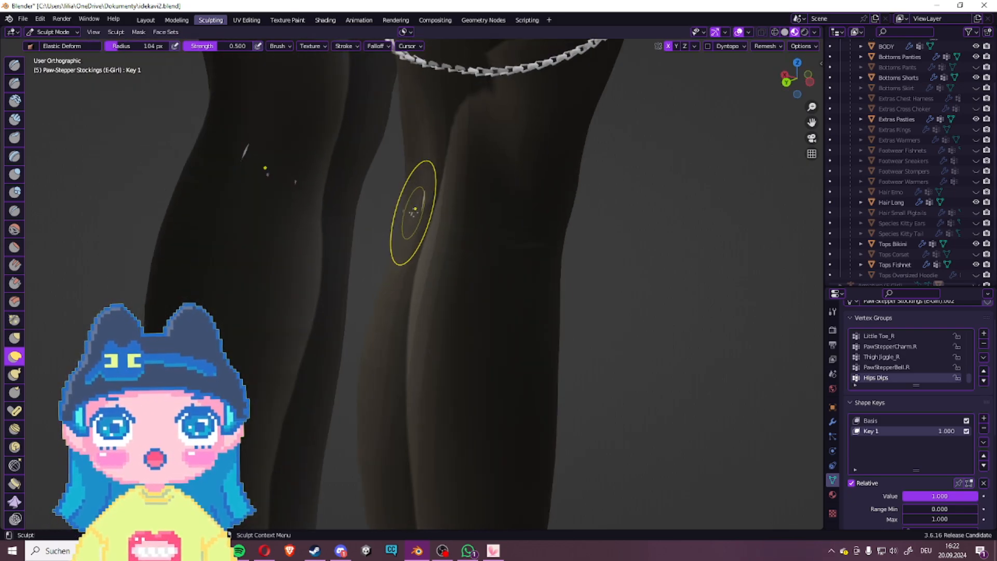
Step: Sculpt the red thigh straps outward with Elastic Deform where they sink into the skin at the back of the thighs
{"action": "scroll", "coordinate": [365, 271], "scroll_direction": "down", "scroll_amount": 2}
{"action": "middle_click_drag", "start_coordinate": [359, 234], "coordinate": [343, 211]}
{"action": "middle_click_drag", "start_coordinate": [548, 177], "coordinate": [542, 353], "text": "shift"}
{"action": "scroll", "coordinate": [433, 255], "scroll_direction": "up", "scroll_amount": 3}
{"action": "middle_click_drag", "start_coordinate": [416, 220], "coordinate": [366, 320], "text": "shift"}
{"action": "middle_click_drag", "start_coordinate": [266, 234], "coordinate": [330, 251]}
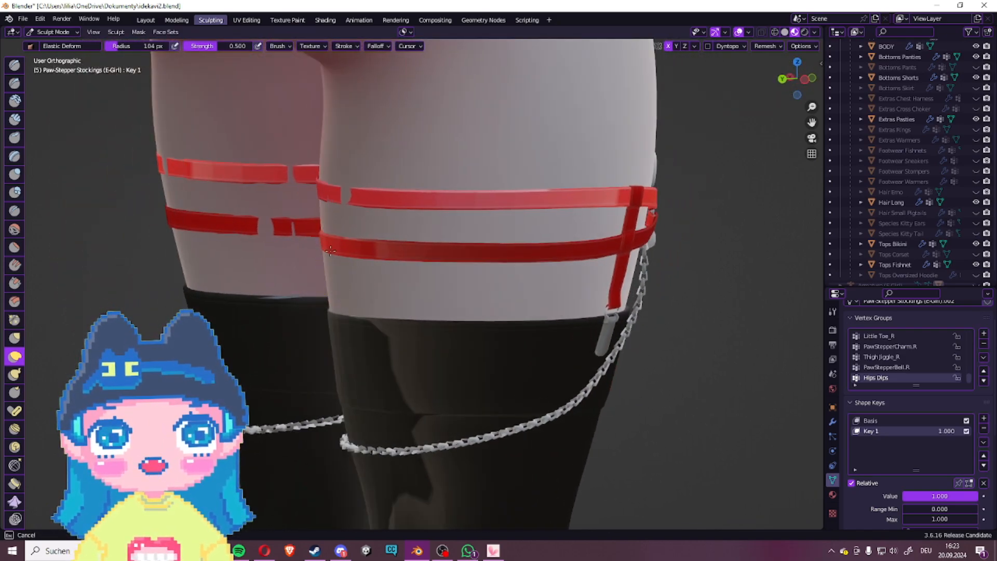
{"action": "scroll", "coordinate": [340, 202], "scroll_direction": "up", "scroll_amount": 1}
{"action": "mouse_move", "coordinate": [340, 203]}
{"action": "middle_mouse_down"}
{"action": "mouse_move", "coordinate": [337, 213]}
{"action": "mouse_move", "coordinate": [475, 259]}
{"action": "middle_mouse_up"}
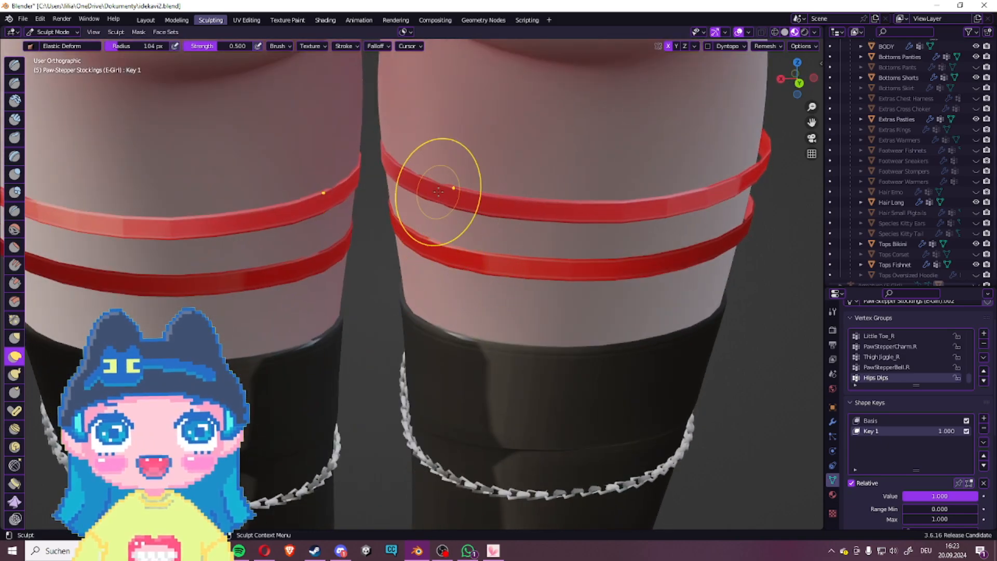
{"action": "middle_click_drag", "start_coordinate": [452, 224], "coordinate": [458, 274]}
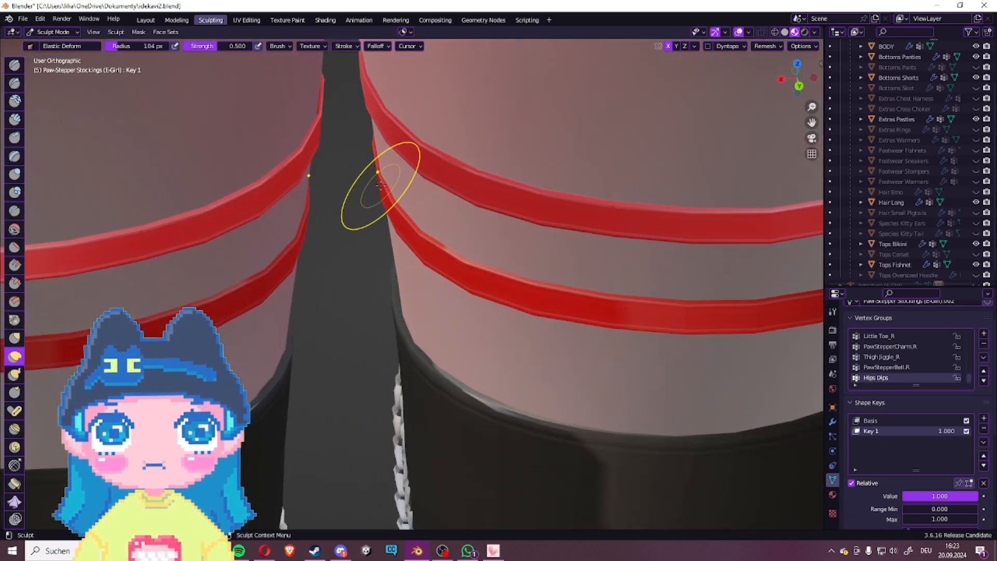
Step: Inspect the sculpted stockings and straps around both legs for remaining clipping
{"action": "middle_click_drag", "start_coordinate": [312, 178], "coordinate": [496, 157]}
{"action": "scroll", "coordinate": [452, 177], "scroll_direction": "down", "scroll_amount": 1}
{"action": "middle_click_drag", "start_coordinate": [445, 178], "coordinate": [524, 177]}
{"action": "scroll", "coordinate": [524, 177], "scroll_direction": "down", "scroll_amount": 1}
{"action": "scroll", "coordinate": [524, 177], "scroll_direction": "down", "scroll_amount": 5}
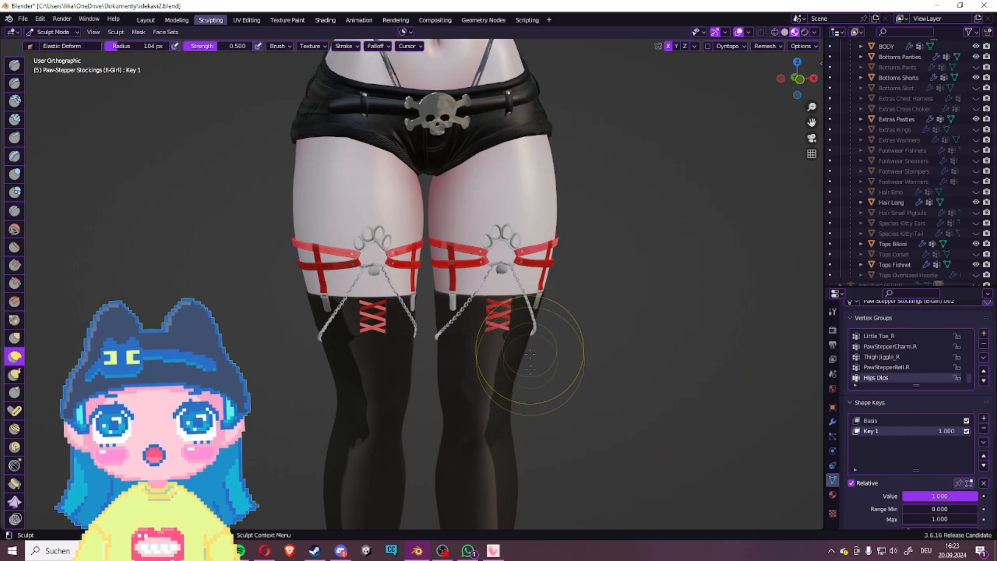
{"action": "middle_click_drag", "start_coordinate": [530, 357], "coordinate": [535, 229], "text": "shift"}
{"action": "middle_click_drag", "start_coordinate": [605, 270], "coordinate": [324, 261]}
{"action": "middle_click_drag", "start_coordinate": [511, 317], "coordinate": [342, 319], "text": "shift"}
{"action": "scroll", "coordinate": [399, 319], "scroll_direction": "down", "scroll_amount": 4}
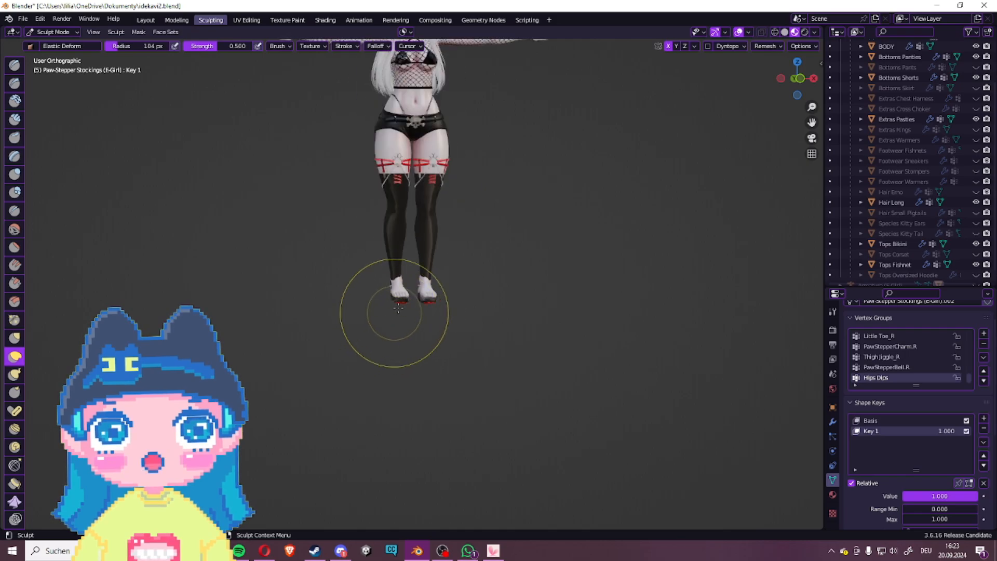
Step: Sculpt the stockings outward around the heels with Elastic Deform to cover the skin below the ankle chains
{"action": "scroll", "coordinate": [404, 300], "scroll_direction": "up", "scroll_amount": 3}
{"action": "scroll", "coordinate": [401, 301], "scroll_direction": "down", "scroll_amount": 5}
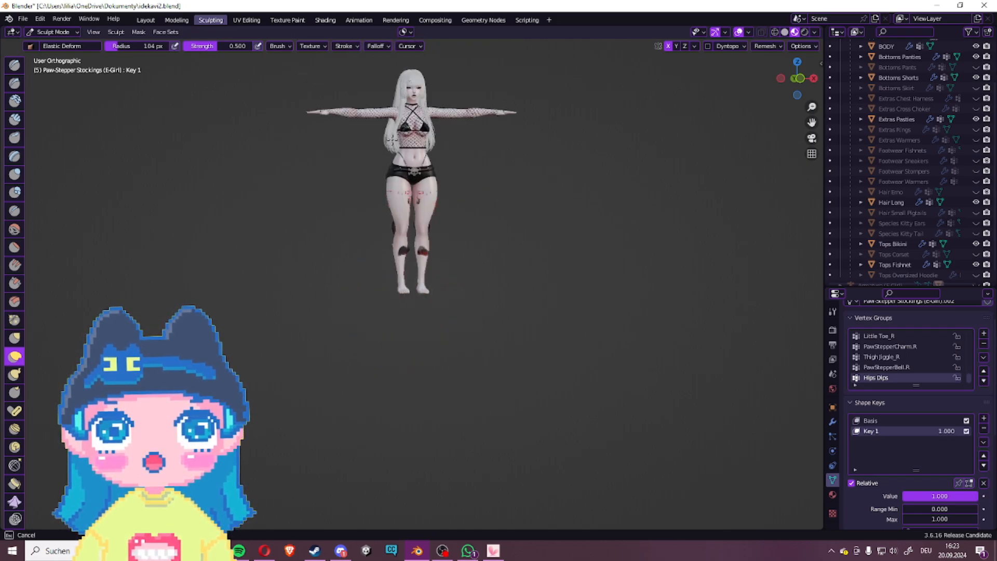
{"action": "scroll", "coordinate": [364, 314], "scroll_direction": "up", "scroll_amount": 5}
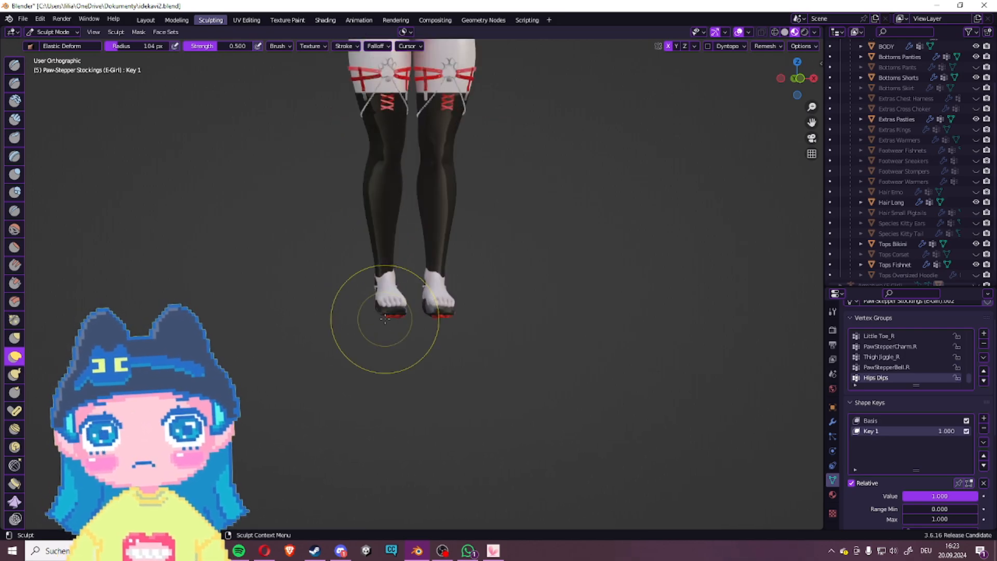
{"action": "middle_click_drag", "start_coordinate": [401, 308], "coordinate": [401, 309]}
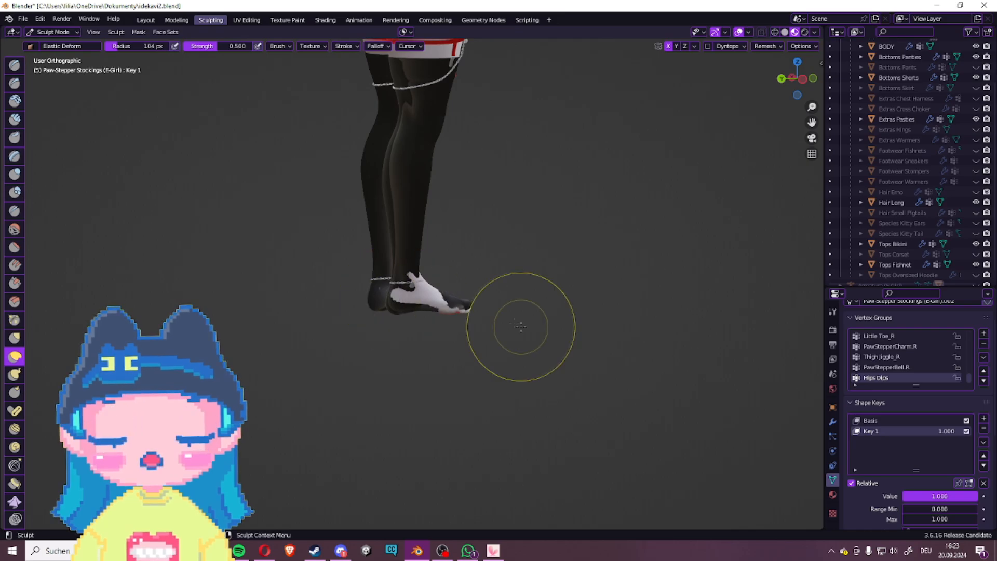
{"action": "scroll", "coordinate": [474, 316], "scroll_direction": "up", "scroll_amount": 1}
{"action": "middle_click_drag", "start_coordinate": [483, 311], "coordinate": [374, 311]}
{"action": "scroll", "coordinate": [493, 374], "scroll_direction": "up", "scroll_amount": 3}
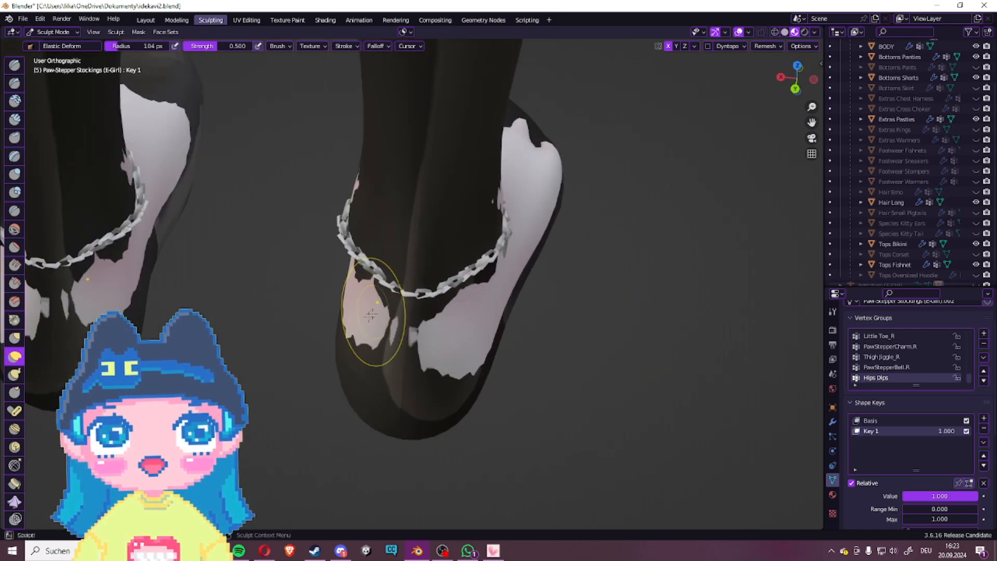
{"action": "scroll", "coordinate": [423, 311], "scroll_direction": "up", "scroll_amount": 3}
{"action": "mouse_move", "coordinate": [422, 310]}
{"action": "left_mouse_down"}
{"action": "mouse_move", "coordinate": [322, 197]}
{"action": "mouse_move", "coordinate": [301, 156]}
{"action": "mouse_move", "coordinate": [317, 150]}
{"action": "left_mouse_up"}
{"action": "middle_click_drag", "start_coordinate": [597, 286], "coordinate": [587, 264]}
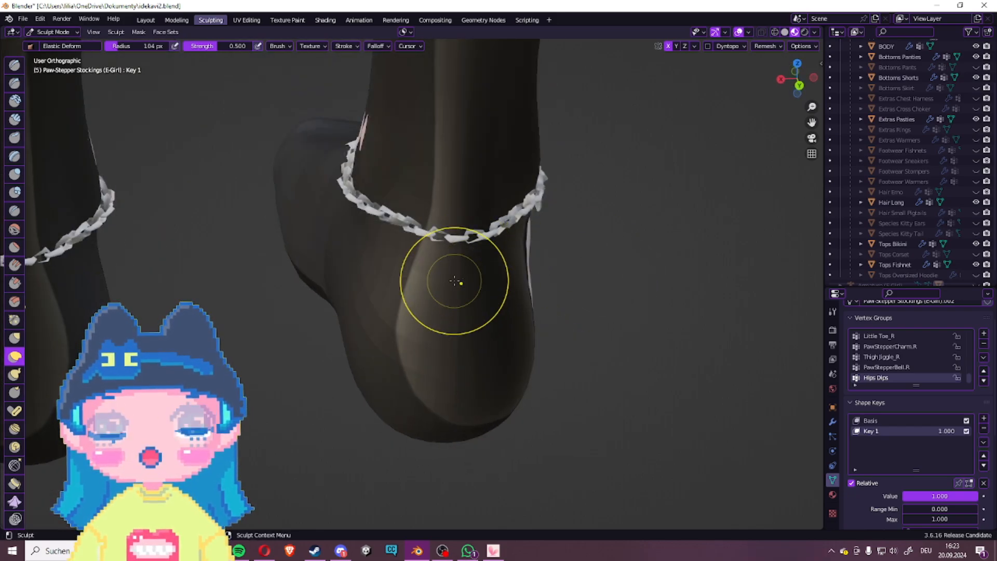
{"action": "key", "text": "ctrl+z"}
{"action": "key", "text": "ctrl+shift+z"}
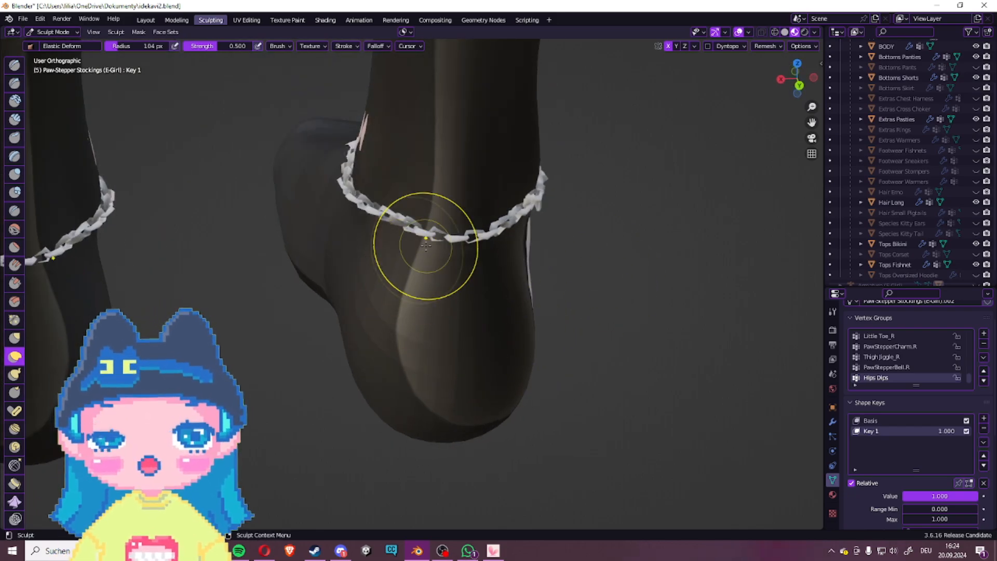
Step: Sculpt the stockings outward along the sides and top of the feet with Elastic Deform to cover the exposed skin
{"action": "middle_click_drag", "start_coordinate": [543, 299], "coordinate": [502, 306]}
{"action": "scroll", "coordinate": [502, 307], "scroll_direction": "up", "scroll_amount": 2}
{"action": "left_click_drag", "start_coordinate": [503, 306], "coordinate": [679, 231]}
{"action": "scroll", "coordinate": [678, 223], "scroll_direction": "down", "scroll_amount": 1}
{"action": "middle_click_drag", "start_coordinate": [678, 223], "coordinate": [555, 289], "text": "shift"}
{"action": "scroll", "coordinate": [554, 290], "scroll_direction": "up", "scroll_amount": 1}
{"action": "mouse_move", "coordinate": [561, 298]}
{"action": "left_mouse_down"}
{"action": "mouse_move", "coordinate": [612, 323]}
{"action": "mouse_move", "coordinate": [649, 294]}
{"action": "left_mouse_up"}
{"action": "mouse_move", "coordinate": [425, 252]}
{"action": "left_mouse_down"}
{"action": "mouse_move", "coordinate": [379, 172]}
{"action": "mouse_move", "coordinate": [415, 208]}
{"action": "left_mouse_up"}
{"action": "mouse_move", "coordinate": [469, 253]}
{"action": "left_mouse_down"}
{"action": "mouse_move", "coordinate": [556, 244]}
{"action": "mouse_move", "coordinate": [633, 272]}
{"action": "left_mouse_up"}
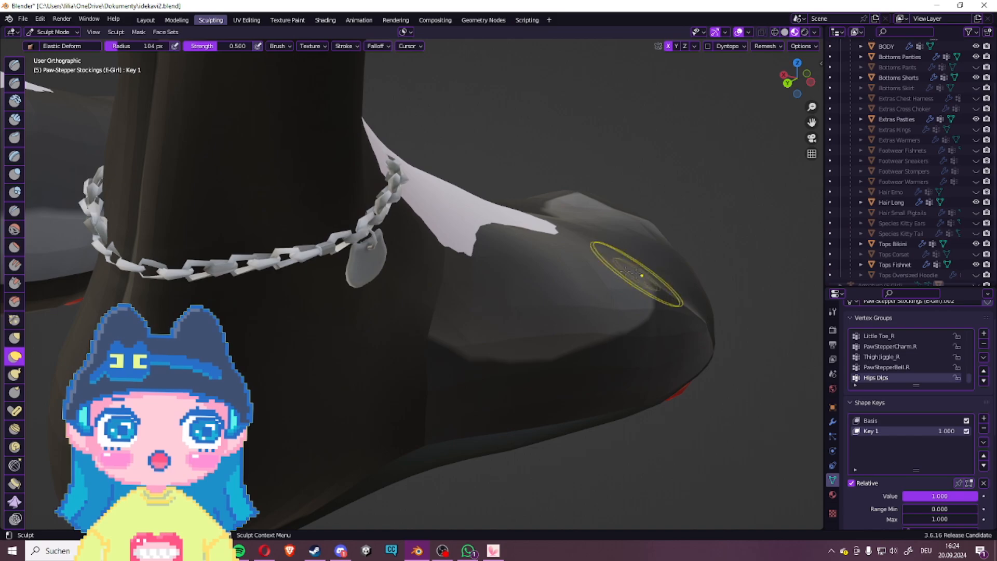
Step: Try two small Elastic Deform pulls on the stocking around the ankle chain, and undo both strokes
{"action": "left_click_drag", "start_coordinate": [410, 260], "coordinate": [418, 255]}
{"action": "key", "text": "ctrl+z"}
{"action": "left_click_drag", "start_coordinate": [254, 260], "coordinate": [271, 269]}
{"action": "key", "text": "ctrl+z"}
Step: Try the Inflate/Deflate brush on the stocking where skin pokes through over the instep
{"action": "left_click", "coordinate": [16, 176]}
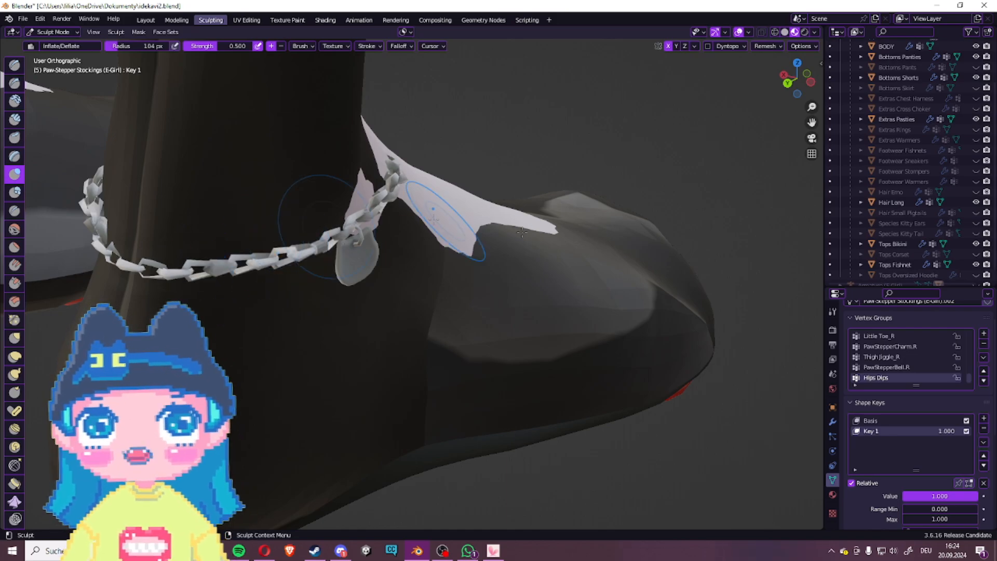
{"action": "middle_click_drag", "start_coordinate": [545, 234], "coordinate": [494, 249]}
{"action": "mouse_move", "coordinate": [494, 248]}
{"action": "left_mouse_down"}
{"action": "mouse_move", "coordinate": [616, 205]}
{"action": "mouse_move", "coordinate": [438, 229]}
{"action": "mouse_move", "coordinate": [560, 206]}
{"action": "left_mouse_up"}
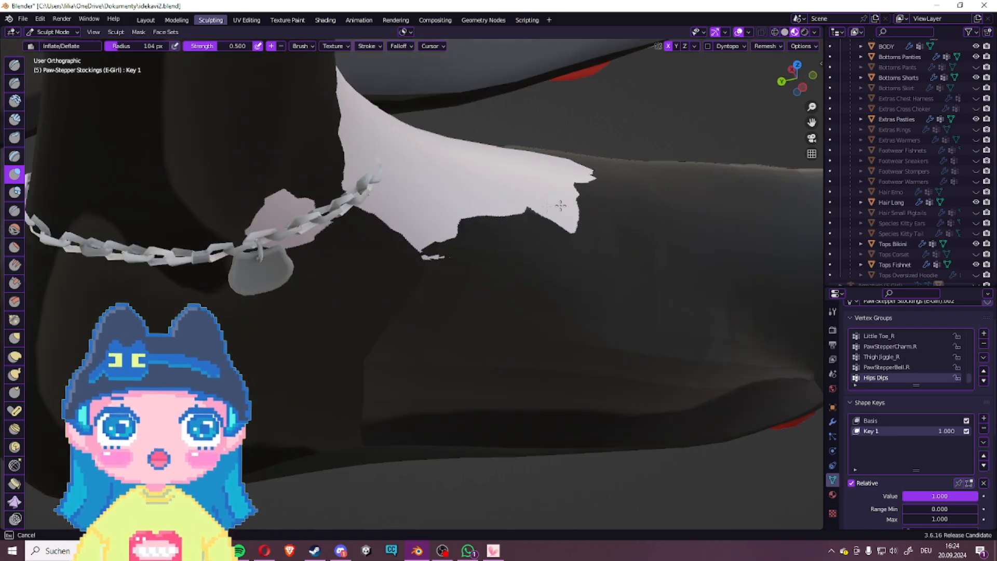
Step: Switch back to Elastic Deform and pull the stockings over the remaining skin at the instep and ankle
{"action": "left_click", "coordinate": [14, 356]}
{"action": "mouse_move", "coordinate": [254, 268]}
{"action": "middle_mouse_down"}
{"action": "mouse_move", "coordinate": [291, 234]}
{"action": "mouse_move", "coordinate": [256, 216]}
{"action": "mouse_move", "coordinate": [274, 243]}
{"action": "mouse_move", "coordinate": [334, 245]}
{"action": "mouse_move", "coordinate": [189, 289]}
{"action": "mouse_move", "coordinate": [236, 301]}
{"action": "mouse_move", "coordinate": [322, 251]}
{"action": "middle_mouse_up"}
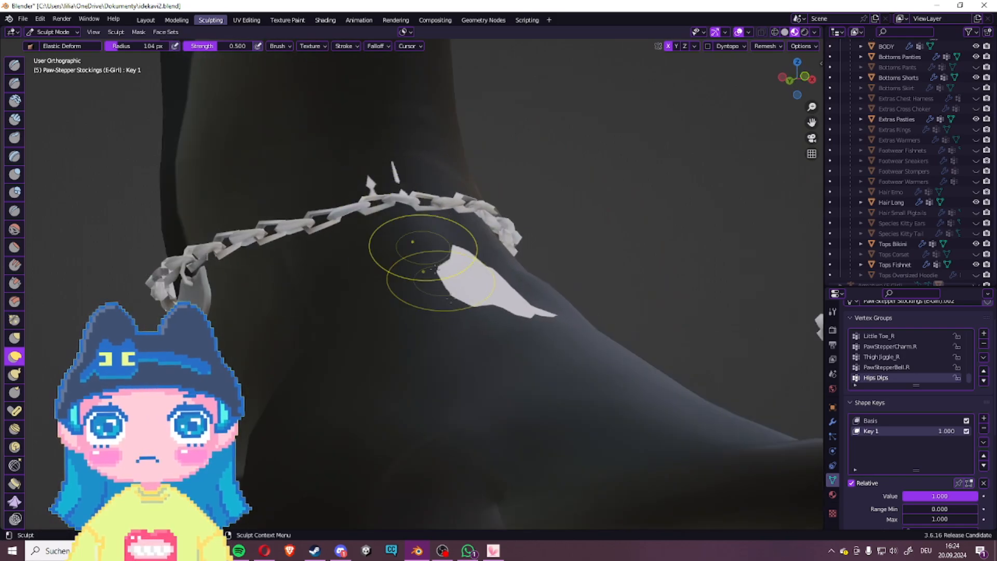
{"action": "middle_click_drag", "start_coordinate": [433, 266], "coordinate": [560, 287]}
{"action": "mouse_move", "coordinate": [429, 180]}
{"action": "middle_mouse_down"}
{"action": "mouse_move", "coordinate": [423, 263]}
{"action": "mouse_move", "coordinate": [335, 190]}
{"action": "middle_mouse_up"}
{"action": "mouse_move", "coordinate": [355, 256]}
{"action": "middle_mouse_down"}
{"action": "mouse_move", "coordinate": [519, 280]}
{"action": "mouse_move", "coordinate": [514, 291]}
{"action": "mouse_move", "coordinate": [260, 298]}
{"action": "middle_mouse_up"}
Step: Sculpt the stockings outward with Elastic Deform at the toe tips and the small clipping spot on the side of the foot
{"action": "scroll", "coordinate": [573, 287], "scroll_direction": "down", "scroll_amount": 2}
{"action": "scroll", "coordinate": [509, 220], "scroll_direction": "down", "scroll_amount": 4}
{"action": "middle_click_drag", "start_coordinate": [509, 221], "coordinate": [607, 318], "text": "shift"}
{"action": "scroll", "coordinate": [444, 324], "scroll_direction": "up", "scroll_amount": 4}
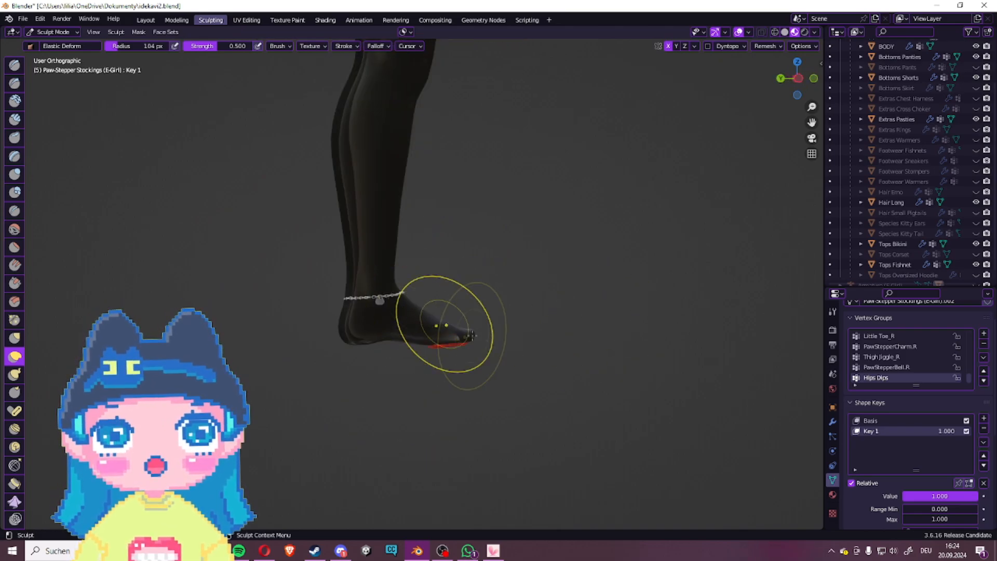
{"action": "scroll", "coordinate": [473, 335], "scroll_direction": "up", "scroll_amount": 3}
{"action": "middle_click_drag", "start_coordinate": [577, 358], "coordinate": [559, 260]}
{"action": "scroll", "coordinate": [569, 296], "scroll_direction": "up", "scroll_amount": 2}
{"action": "scroll", "coordinate": [552, 349], "scroll_direction": "up", "scroll_amount": 2}
{"action": "scroll", "coordinate": [559, 260], "scroll_direction": "up", "scroll_amount": 2}
{"action": "mouse_move", "coordinate": [523, 394]}
{"action": "left_mouse_down"}
{"action": "mouse_move", "coordinate": [507, 401]}
{"action": "mouse_move", "coordinate": [541, 398]}
{"action": "left_mouse_up"}
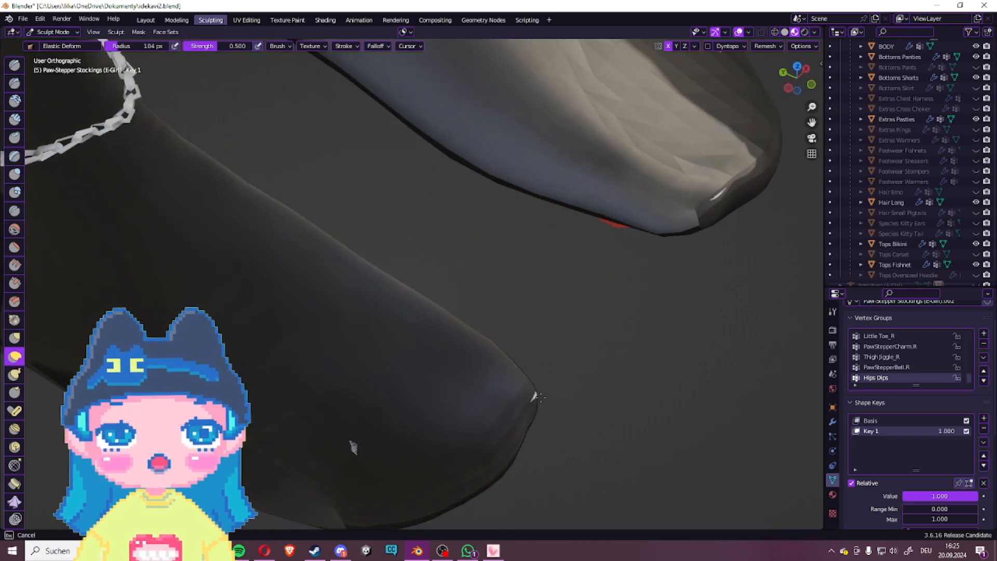
{"action": "middle_click_drag", "start_coordinate": [345, 435], "coordinate": [177, 285]}
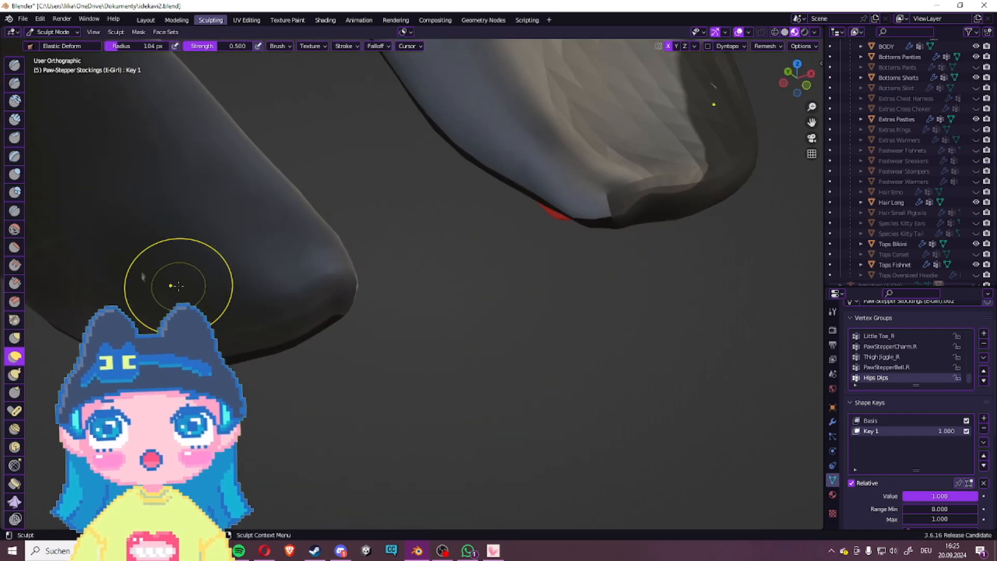
{"action": "middle_click_drag", "start_coordinate": [234, 327], "coordinate": [220, 292]}
Step: Inspect the sculpted feet, legs and thigh straps from several angles for remaining clipping
{"action": "scroll", "coordinate": [218, 289], "scroll_direction": "down", "scroll_amount": 5}
{"action": "mouse_move", "coordinate": [359, 182]}
{"action": "middle_mouse_down", "text": "shift"}
{"action": "mouse_move", "coordinate": [398, 354]}
{"action": "mouse_move", "coordinate": [623, 358]}
{"action": "mouse_move", "coordinate": [546, 330]}
{"action": "middle_mouse_up", "text": "shift"}
{"action": "scroll", "coordinate": [407, 370], "scroll_direction": "down", "scroll_amount": 4}
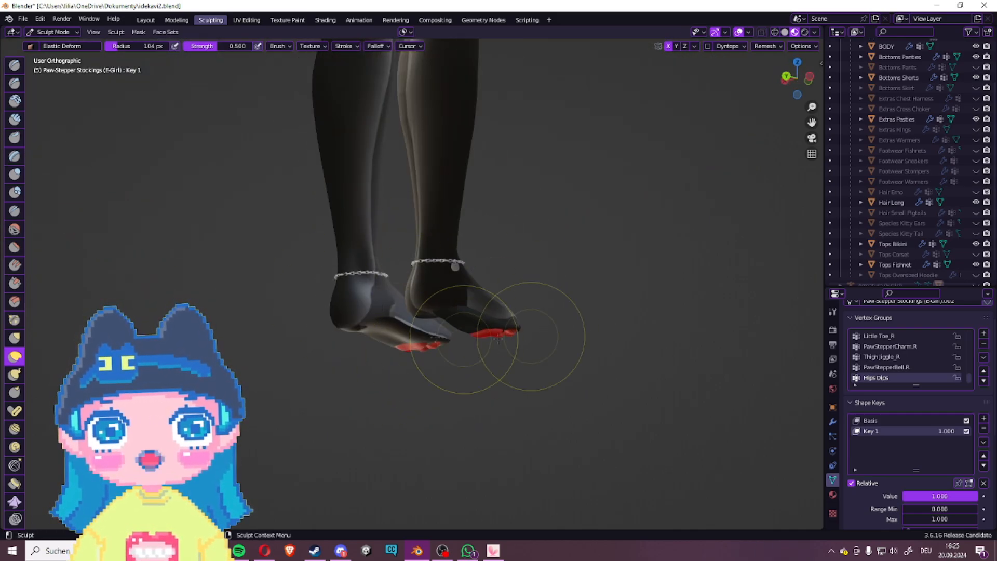
{"action": "scroll", "coordinate": [480, 326], "scroll_direction": "down", "scroll_amount": 4}
{"action": "middle_click_drag", "start_coordinate": [344, 314], "coordinate": [210, 345]}
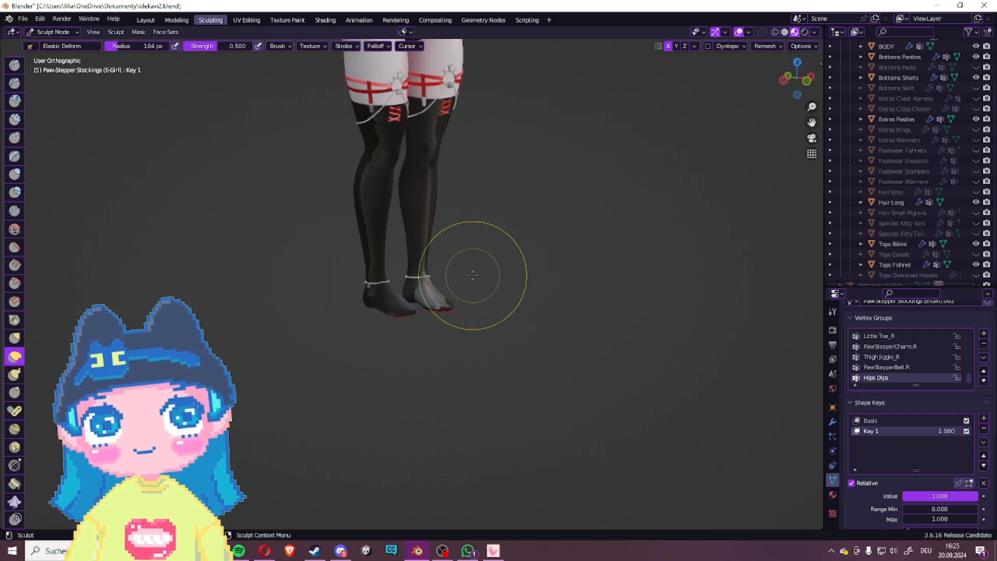
{"action": "mouse_move", "coordinate": [586, 246]}
{"action": "middle_mouse_down", "text": "shift"}
{"action": "mouse_move", "coordinate": [609, 412]}
{"action": "mouse_move", "coordinate": [556, 389]}
{"action": "mouse_move", "coordinate": [530, 359]}
{"action": "mouse_move", "coordinate": [539, 345]}
{"action": "middle_mouse_up", "text": "shift"}
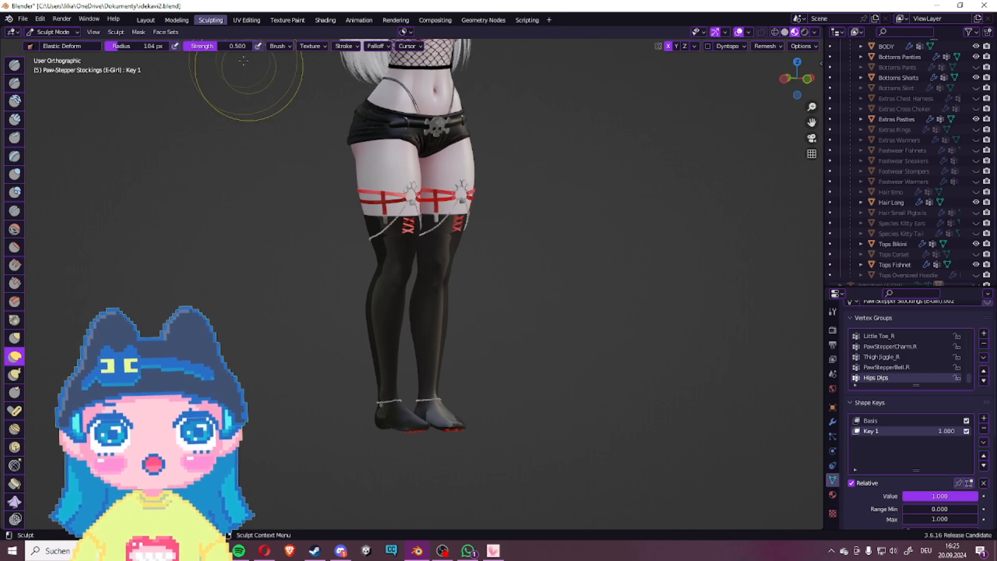
Step: In the Layout workspace, set the stockings' Key 1 value to 0 and make Basis the active shape key
{"action": "left_click", "coordinate": [148, 20]}
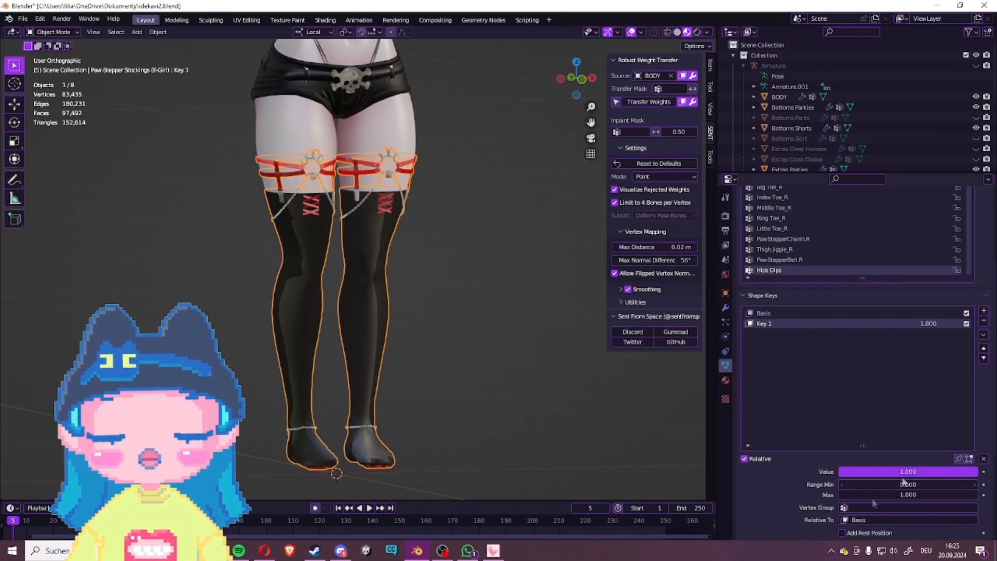
{"action": "left_click", "coordinate": [478, 279]}
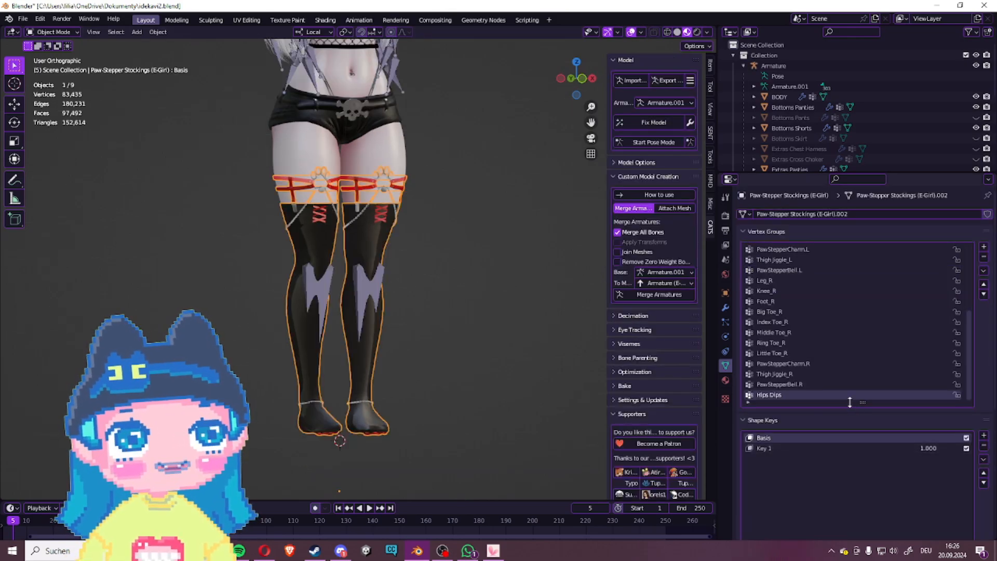
{"action": "scroll", "coordinate": [844, 444], "scroll_direction": "down", "scroll_amount": 1}
{"action": "scroll", "coordinate": [844, 444], "scroll_direction": "down", "scroll_amount": 3}
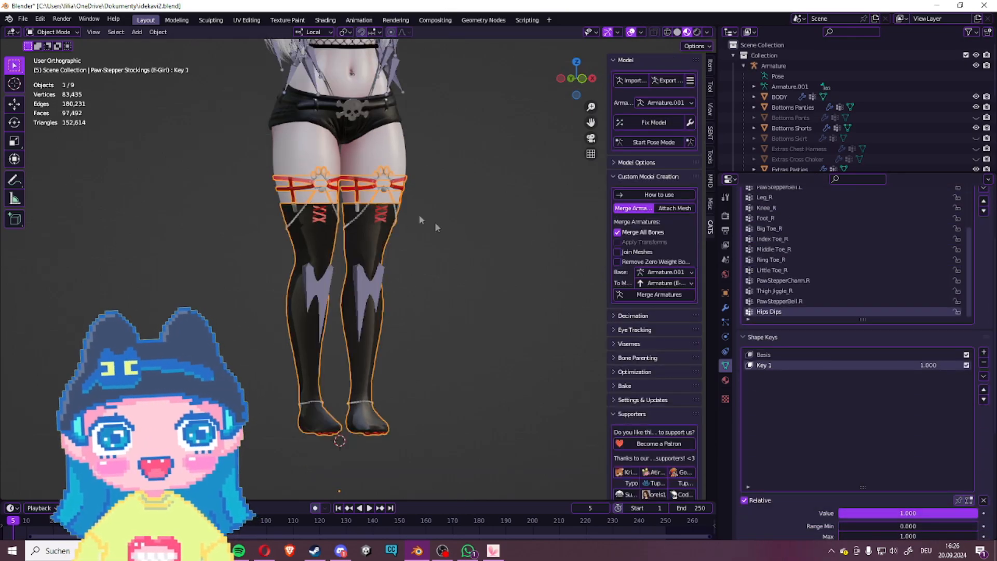
{"action": "left_click_drag", "start_coordinate": [975, 517], "coordinate": [838, 517]}
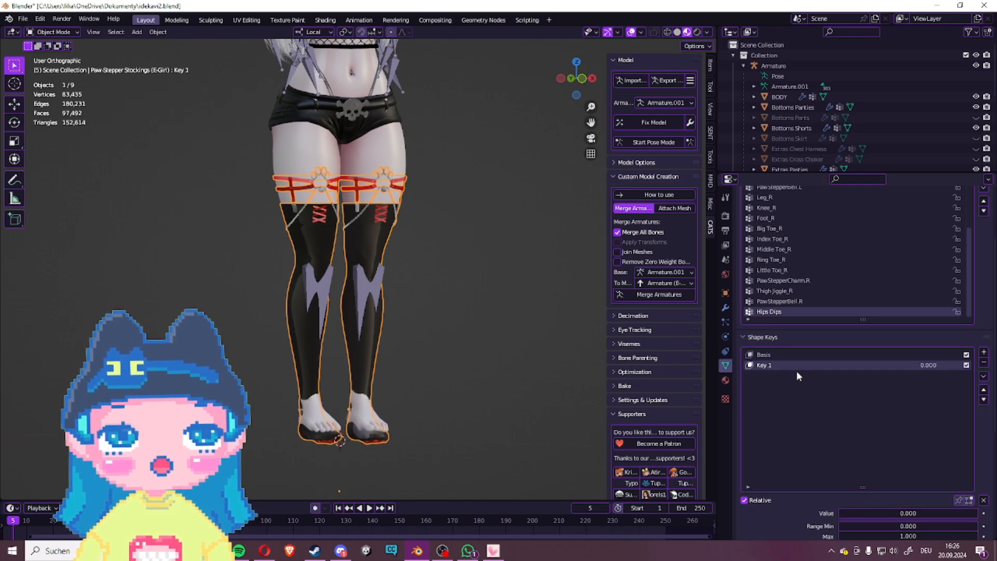
{"action": "left_click", "coordinate": [788, 354]}
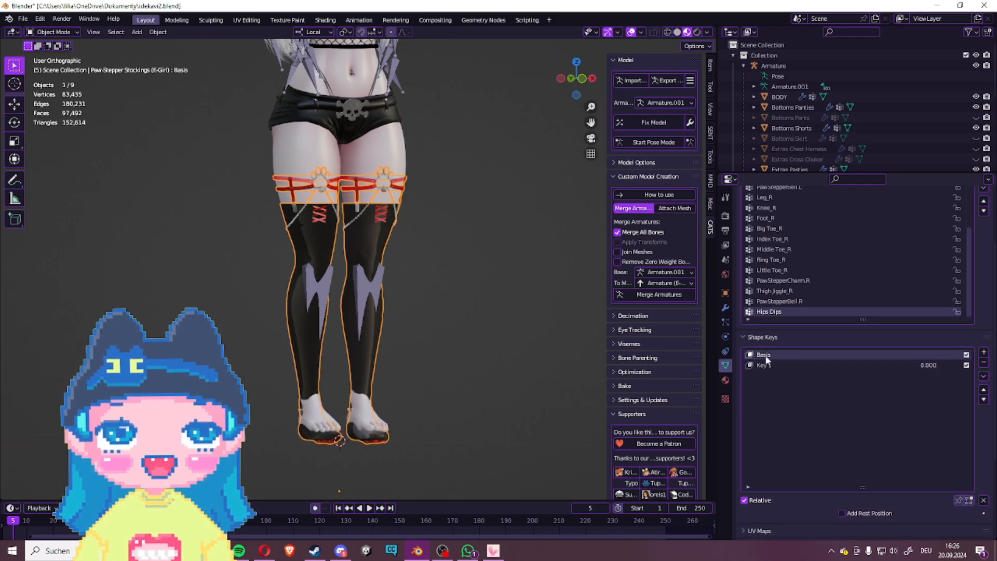
Step: Enter Edit Mode on the stockings, switch the viewport to wireframe and box-select all their vertices
{"action": "key", "text": "Tab"}
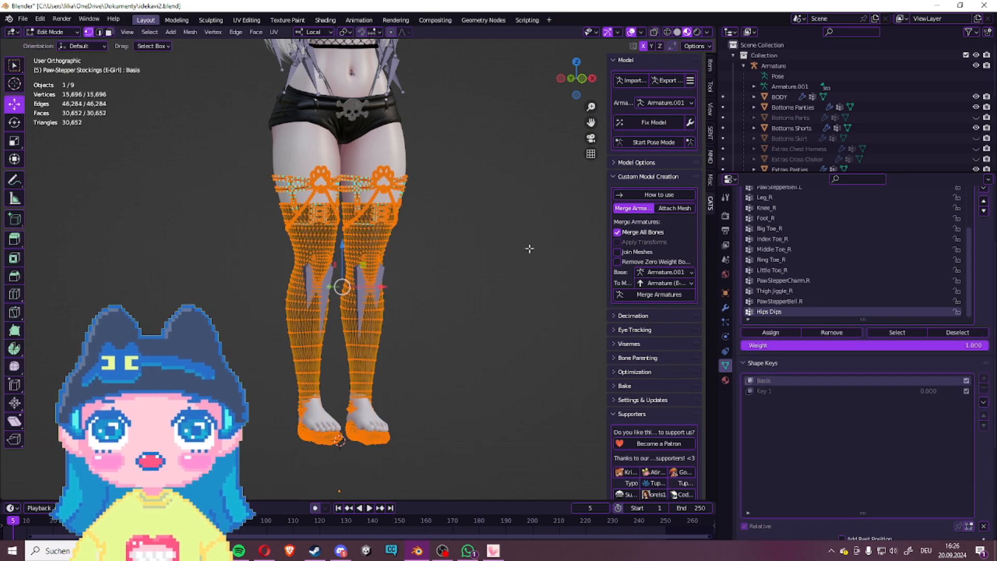
{"action": "middle_click_drag", "start_coordinate": [411, 270], "coordinate": [480, 270]}
{"action": "left_click", "coordinate": [480, 270]}
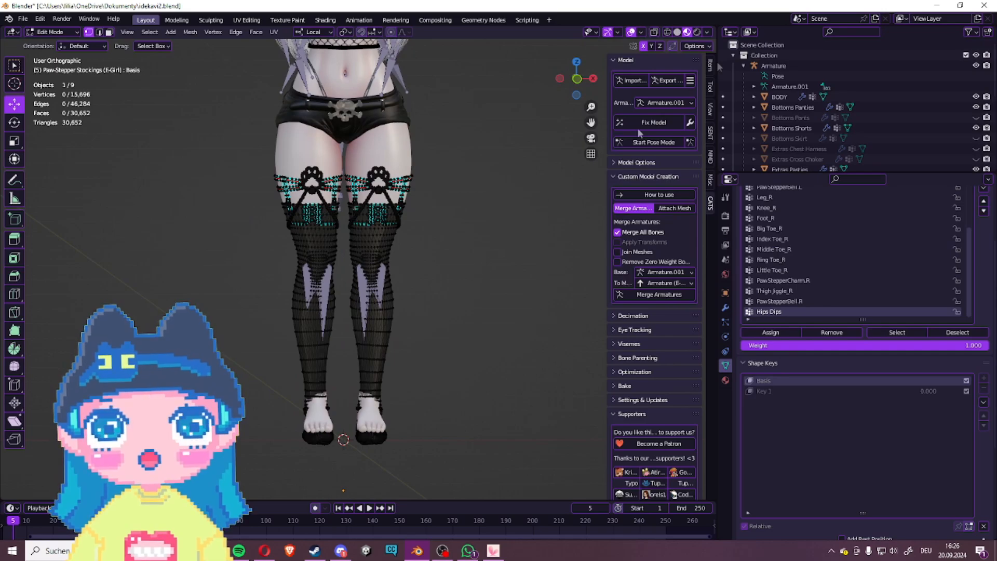
{"action": "left_click", "coordinate": [667, 32]}
{"action": "scroll", "coordinate": [400, 177], "scroll_direction": "down", "scroll_amount": 3}
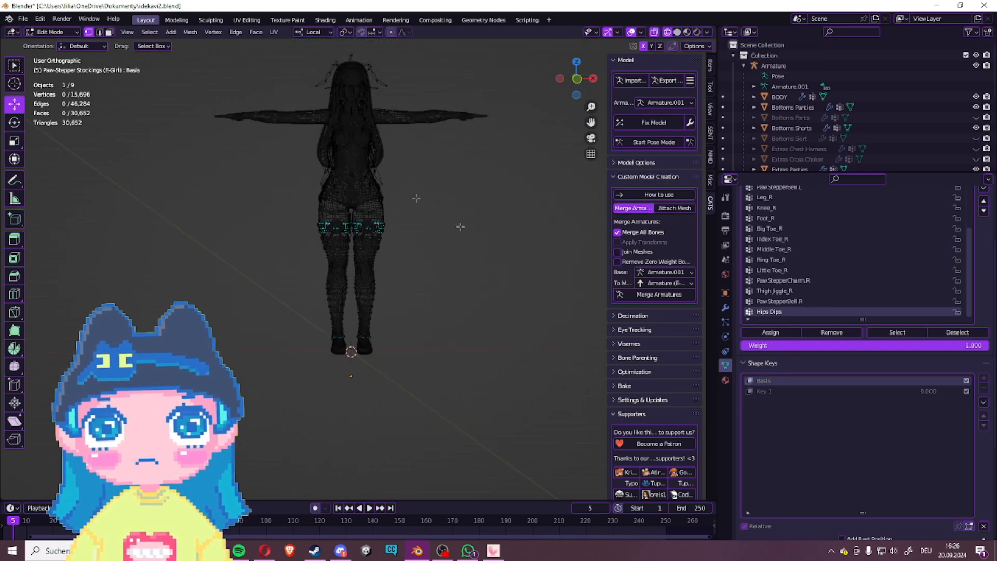
{"action": "scroll", "coordinate": [416, 198], "scroll_direction": "up", "scroll_amount": 3}
{"action": "left_click_drag", "start_coordinate": [164, 117], "coordinate": [586, 434]}
{"action": "middle_click_drag", "start_coordinate": [587, 418], "coordinate": [524, 392]}
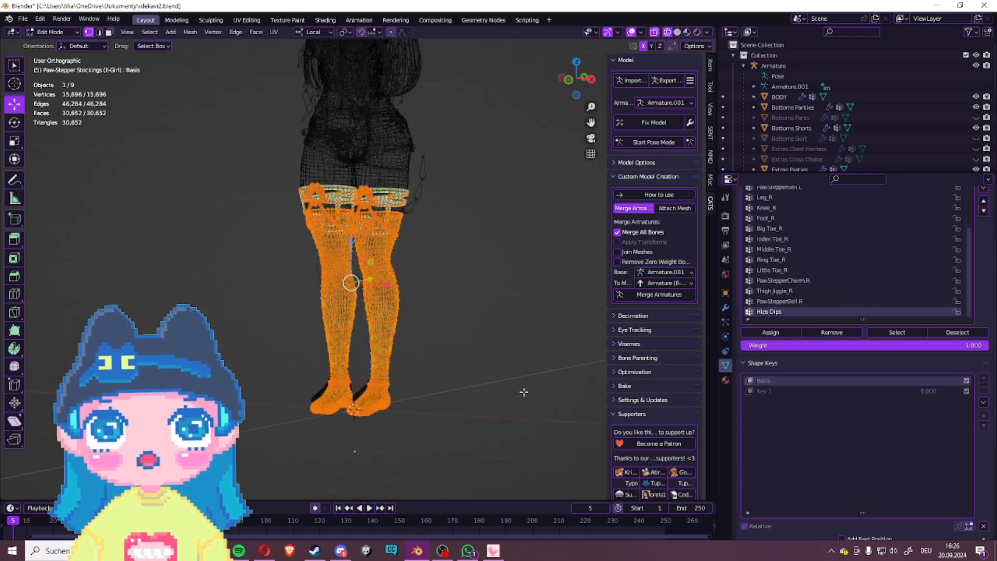
Step: Clear the selection and reselect all of the stockings' vertices with Circle Select
{"action": "key", "text": "alt+a"}
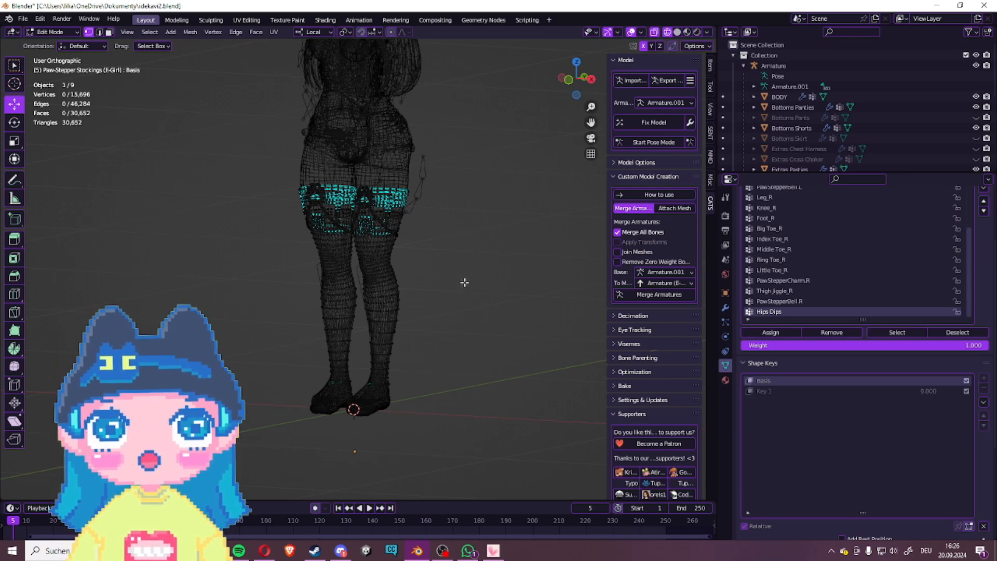
{"action": "key", "text": "c"}
{"action": "scroll", "coordinate": [464, 282], "scroll_direction": "down", "scroll_amount": 10}
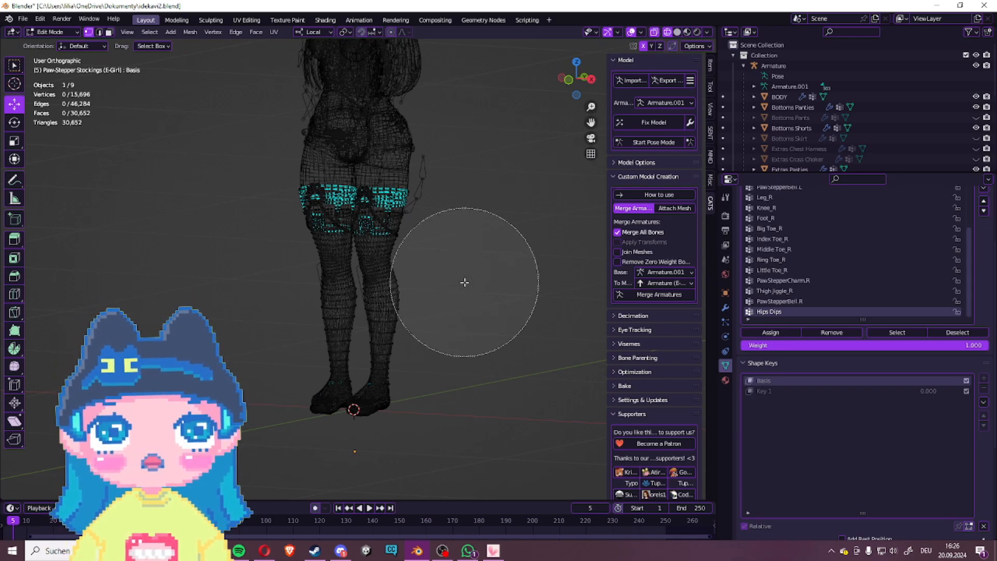
{"action": "mouse_move", "coordinate": [436, 335]}
{"action": "left_mouse_down"}
{"action": "mouse_move", "coordinate": [367, 197]}
{"action": "mouse_move", "coordinate": [315, 421]}
{"action": "left_mouse_up"}
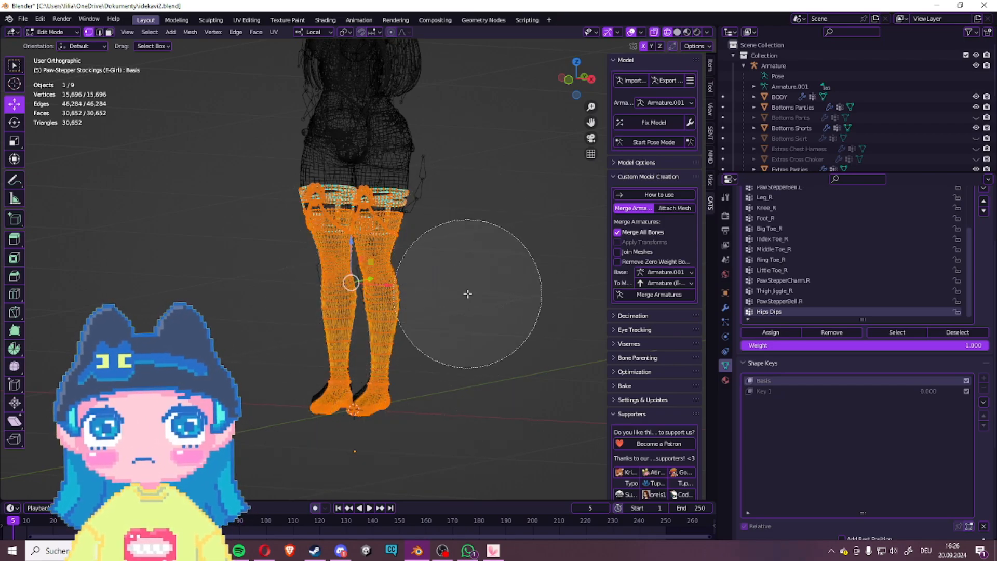
{"action": "key", "text": "Escape"}
Step: Apply Blend from Shape to bring the sculpted Key 1 into the Basis, and return to Object Mode
{"action": "middle_click_drag", "start_coordinate": [478, 291], "coordinate": [515, 295]}
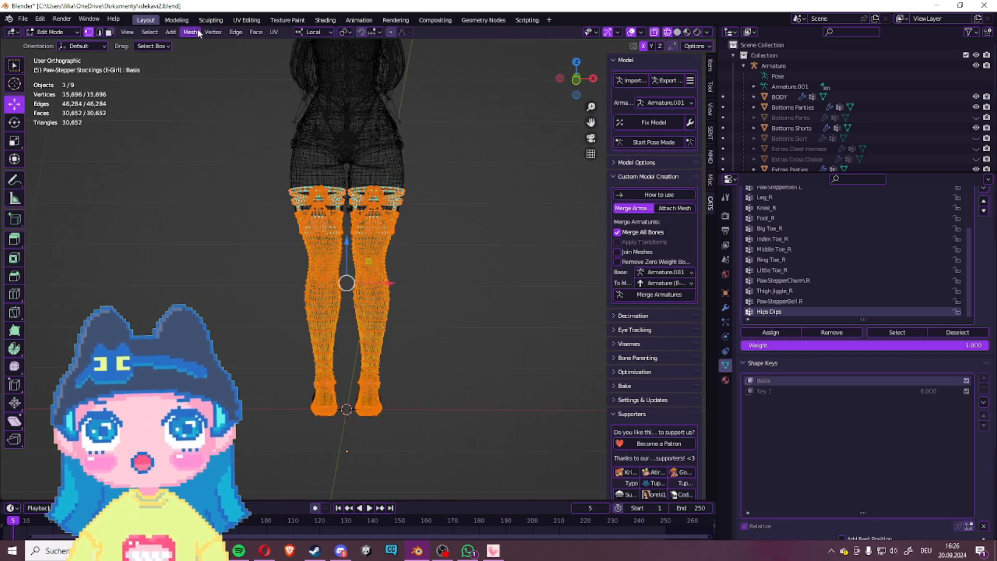
{"action": "left_click", "coordinate": [211, 32]}
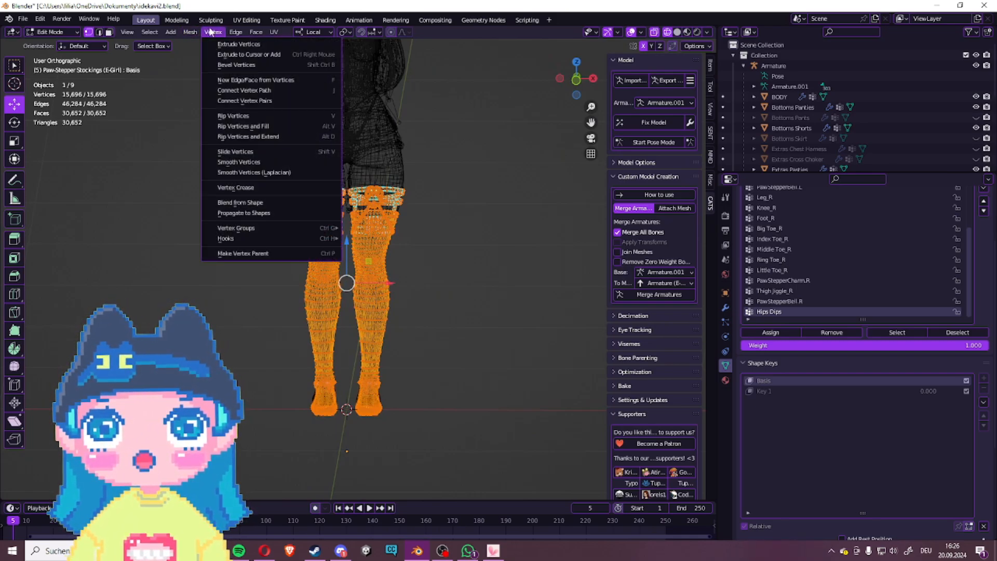
{"action": "left_click", "coordinate": [237, 202]}
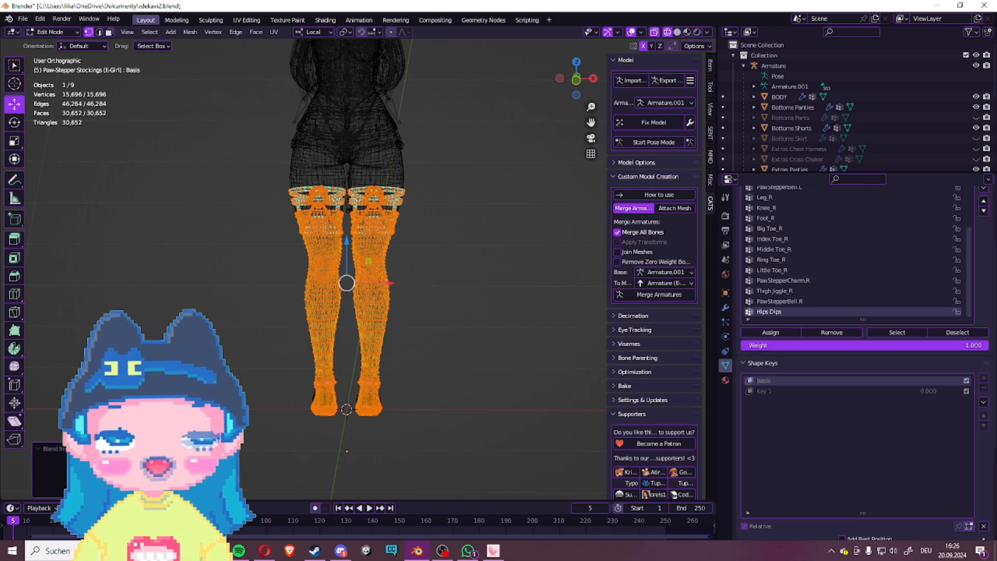
{"action": "middle_click_drag", "start_coordinate": [249, 401], "coordinate": [286, 403]}
{"action": "key", "text": "Tab"}
Step: Delete the Key 1 and Basis shape keys from the stockings
{"action": "left_click", "coordinate": [871, 368]}
{"action": "left_click", "coordinate": [983, 363]}
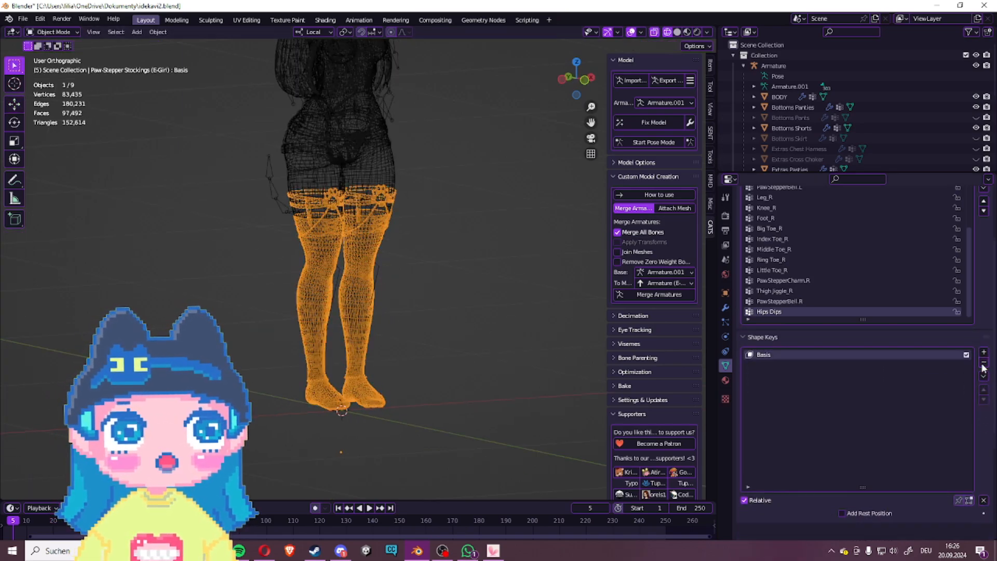
{"action": "left_click", "coordinate": [983, 363]}
Step: Turn off the wireframe display, deselect the stockings and check the fitted result on the avatar
{"action": "key", "text": "shift+z"}
{"action": "left_click", "coordinate": [453, 319]}
{"action": "middle_click_drag", "start_coordinate": [454, 319], "coordinate": [372, 364]}
{"action": "scroll", "coordinate": [425, 330], "scroll_direction": "up", "scroll_amount": 2}
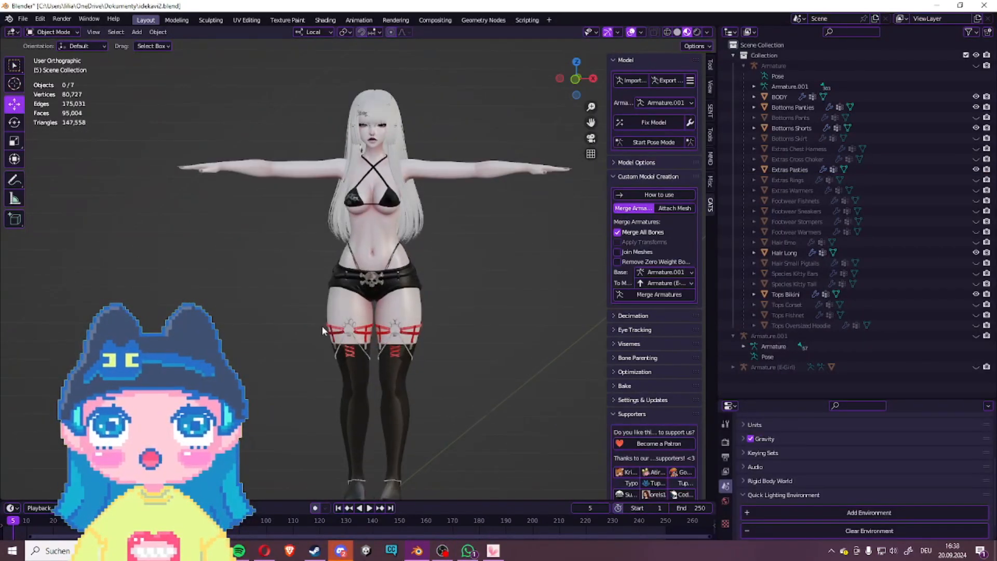
{"action": "middle_click_drag", "start_coordinate": [322, 326], "coordinate": [324, 324]}
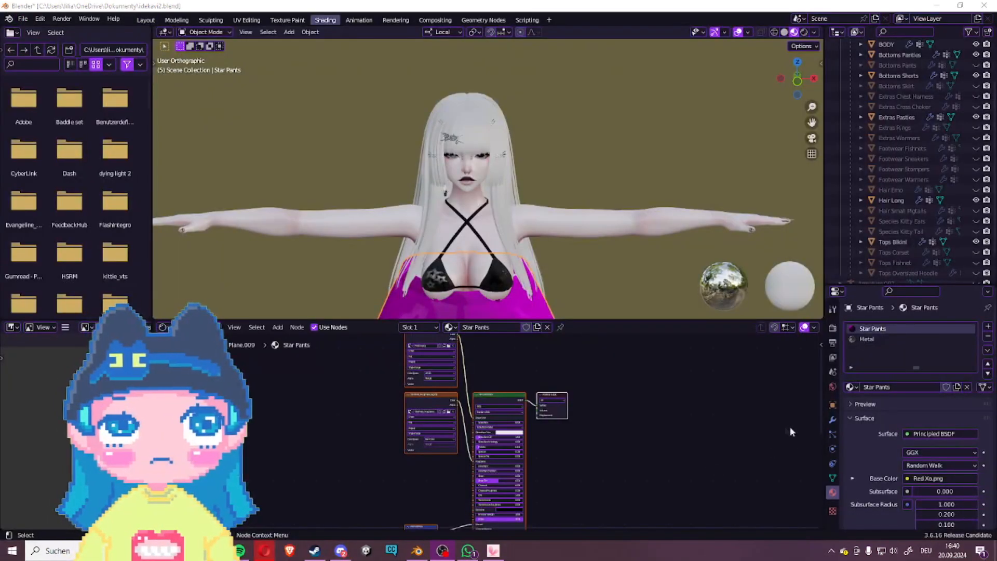
Step: Delete the image texture feeding the Star Pants' Base Color and connect the replacement image's Color output to Base Color
{"action": "middle_click_drag", "start_coordinate": [590, 460], "coordinate": [591, 478]}
{"action": "left_click", "coordinate": [440, 402]}
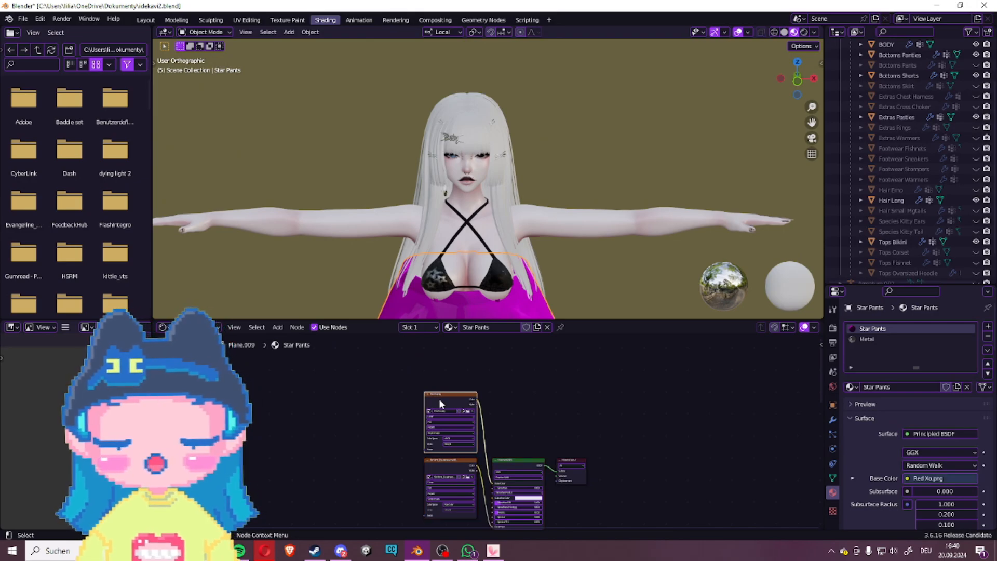
{"action": "key", "text": "x"}
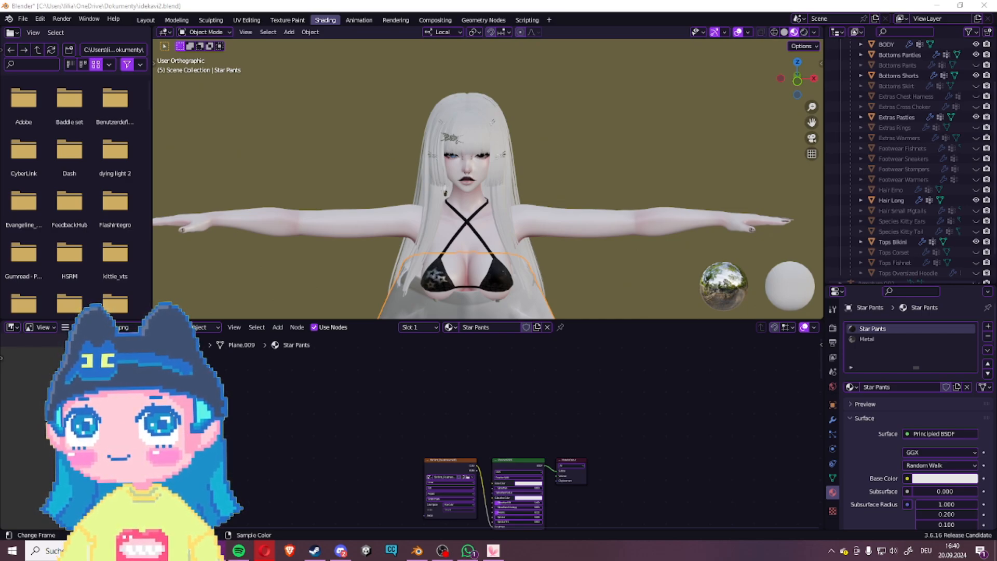
{"action": "left_click_drag", "start_coordinate": [355, 429], "coordinate": [349, 427]}
{"action": "middle_click_drag", "start_coordinate": [459, 472], "coordinate": [461, 436]}
{"action": "scroll", "coordinate": [461, 415], "scroll_direction": "up", "scroll_amount": 3}
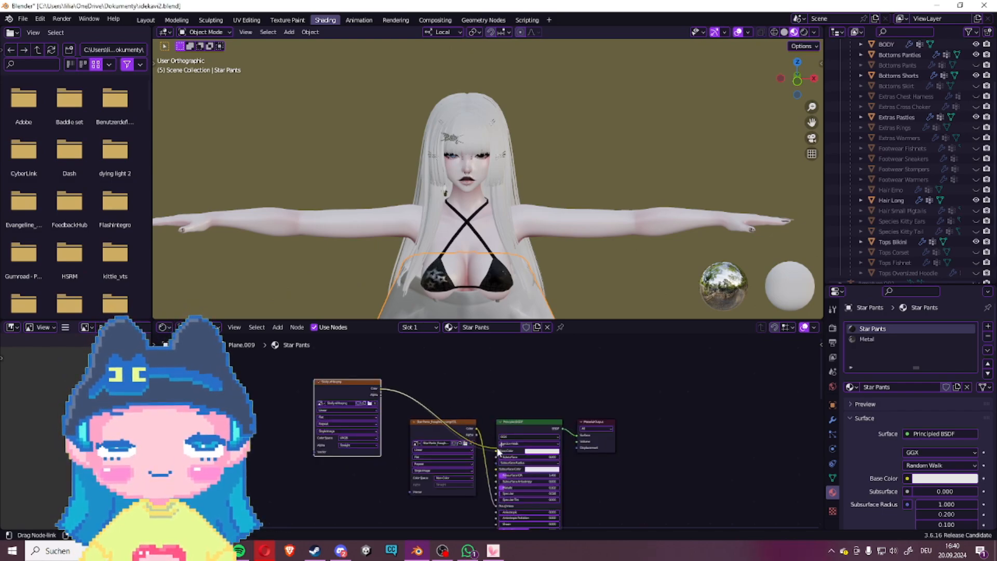
{"action": "left_click_drag", "start_coordinate": [498, 451], "coordinate": [498, 455]}
Step: Return to the Layout workspace, add Basis and Key 1 shape keys to the Star Pants, and set Key 1 to 1.000
{"action": "left_click", "coordinate": [146, 20]}
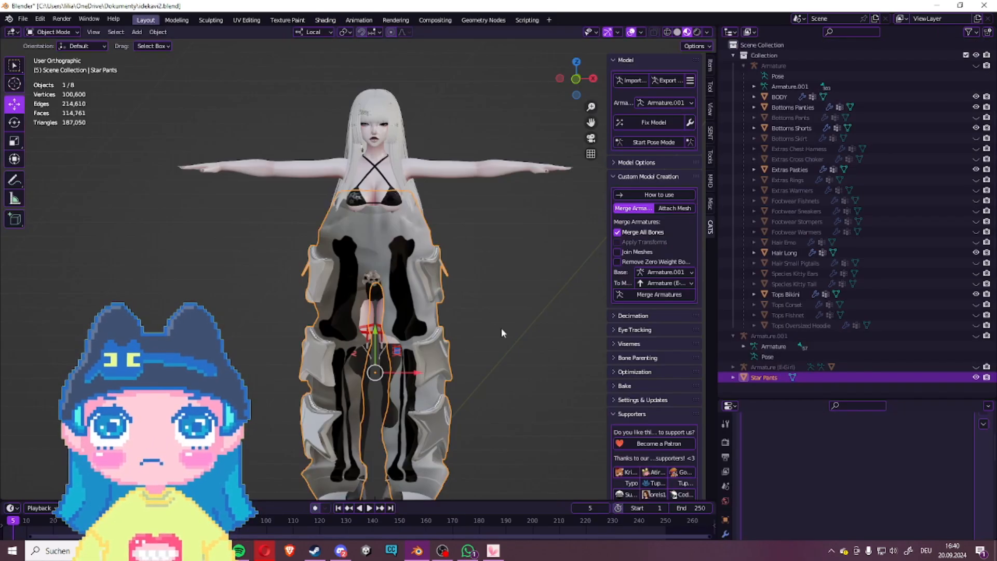
{"action": "middle_click_drag", "start_coordinate": [501, 328], "coordinate": [485, 272], "text": "shift"}
{"action": "left_click_drag", "start_coordinate": [773, 399], "coordinate": [773, 229]}
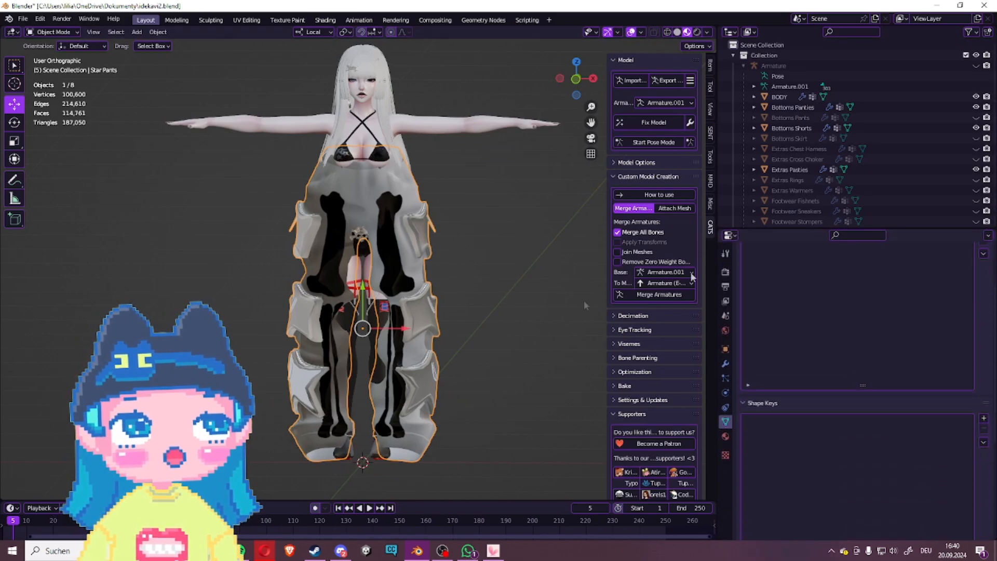
{"action": "left_click", "coordinate": [984, 418]}
{"action": "left_click", "coordinate": [984, 418]}
{"action": "scroll", "coordinate": [830, 515], "scroll_direction": "down", "scroll_amount": 3}
{"action": "left_click_drag", "start_coordinate": [842, 516], "coordinate": [977, 517]}
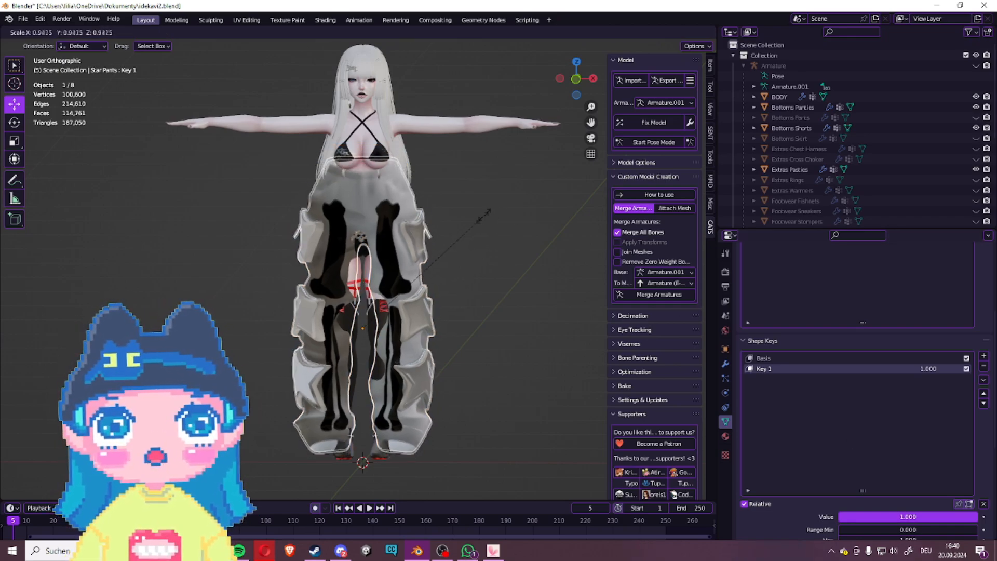
Step: Scale the Star Pants down to roughly the avatar's leg size, and hide the Bottoms Shorts and Paw-Stepper Stockings
{"action": "left_click", "coordinate": [455, 249]}
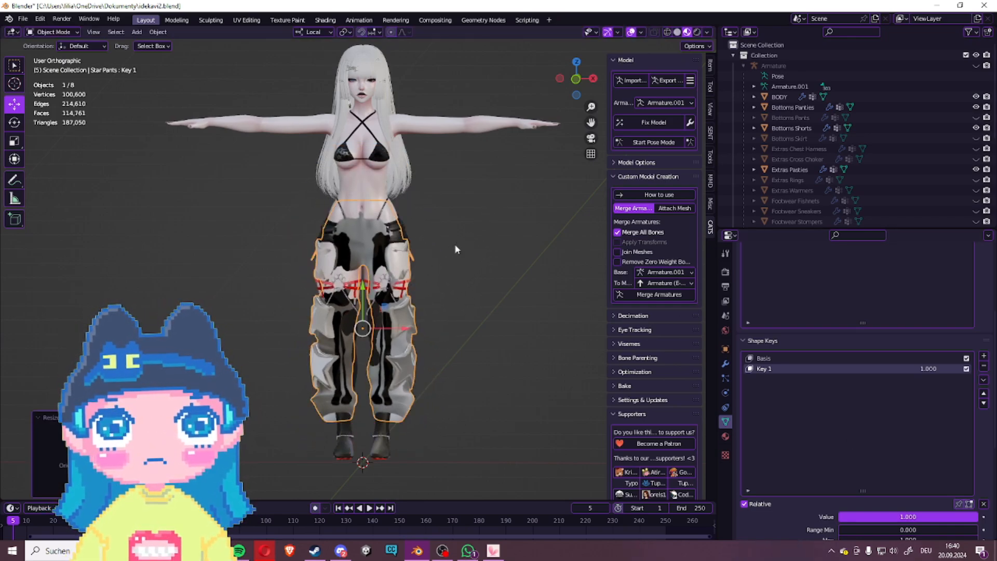
{"action": "left_click", "coordinate": [397, 234]}
{"action": "key", "text": "h"}
{"action": "left_click", "coordinate": [388, 425]}
{"action": "key", "text": "h"}
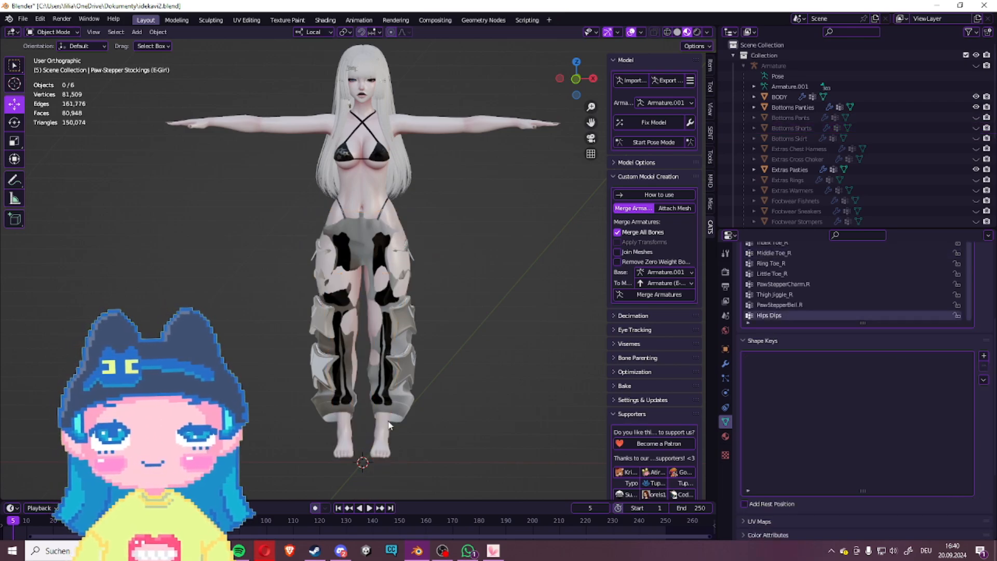
Step: Enlarge the Star Pants slightly and move them down to line up with the avatar's hips and feet in front and side views
{"action": "left_click", "coordinate": [389, 351]}
{"action": "left_click_drag", "start_coordinate": [362, 295], "coordinate": [462, 282]}
{"action": "key", "text": "s"}
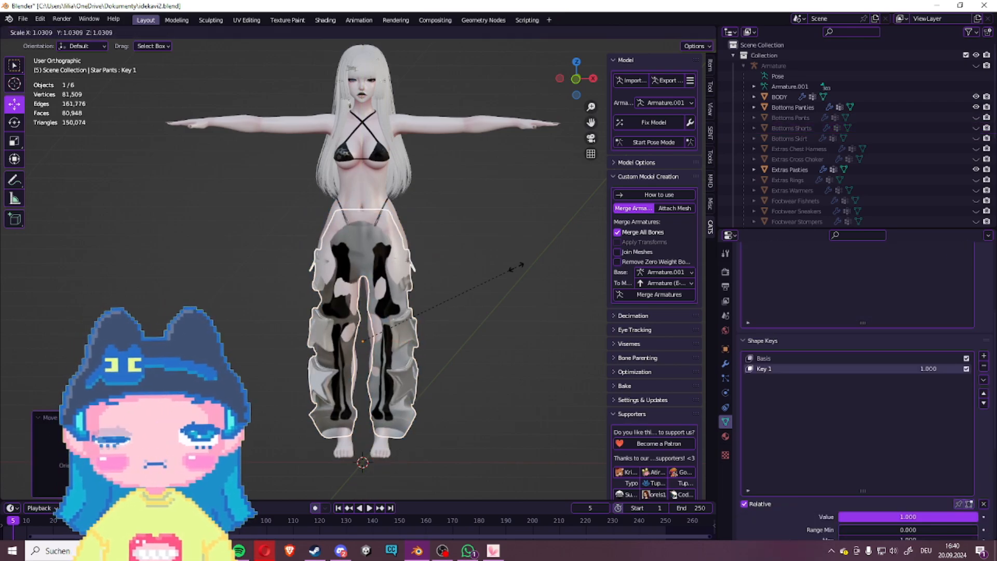
{"action": "left_click", "coordinate": [532, 265]}
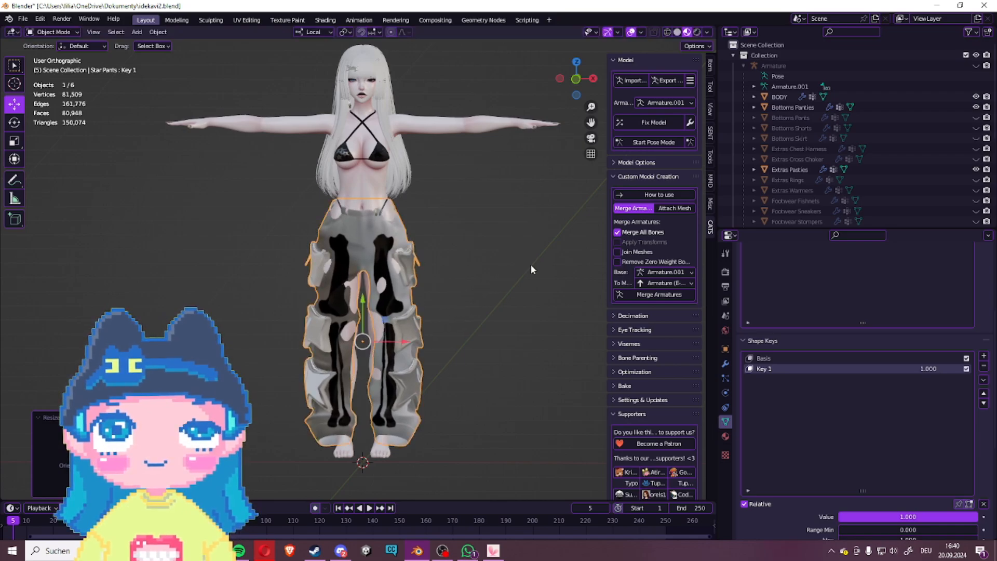
{"action": "left_click_drag", "start_coordinate": [367, 301], "coordinate": [366, 302]}
{"action": "middle_click_drag", "start_coordinate": [527, 317], "coordinate": [415, 321]}
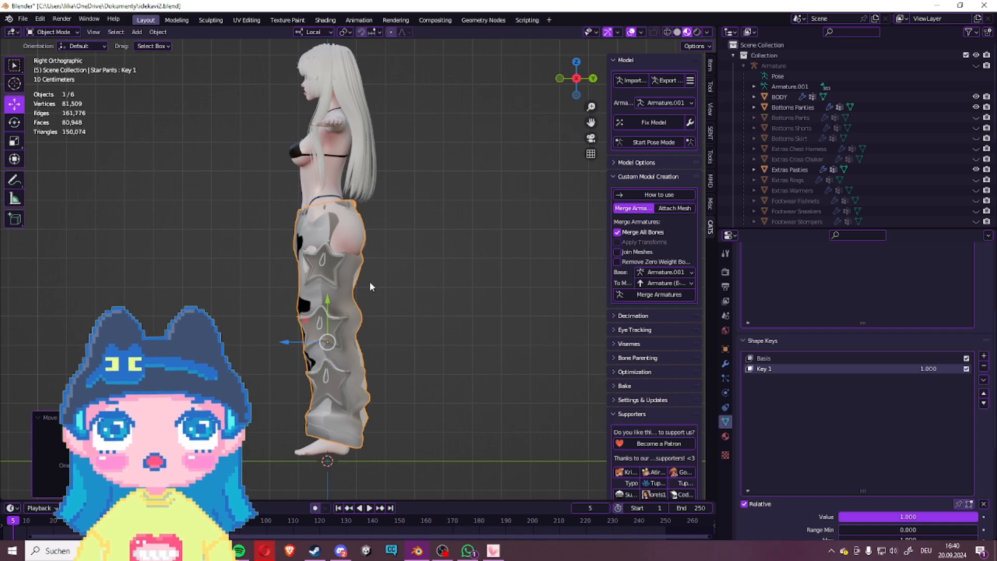
{"action": "middle_click_drag", "start_coordinate": [369, 281], "coordinate": [365, 286]}
{"action": "left_click_drag", "start_coordinate": [326, 302], "coordinate": [327, 308]}
{"action": "middle_click_drag", "start_coordinate": [267, 314], "coordinate": [401, 325], "text": "alt"}
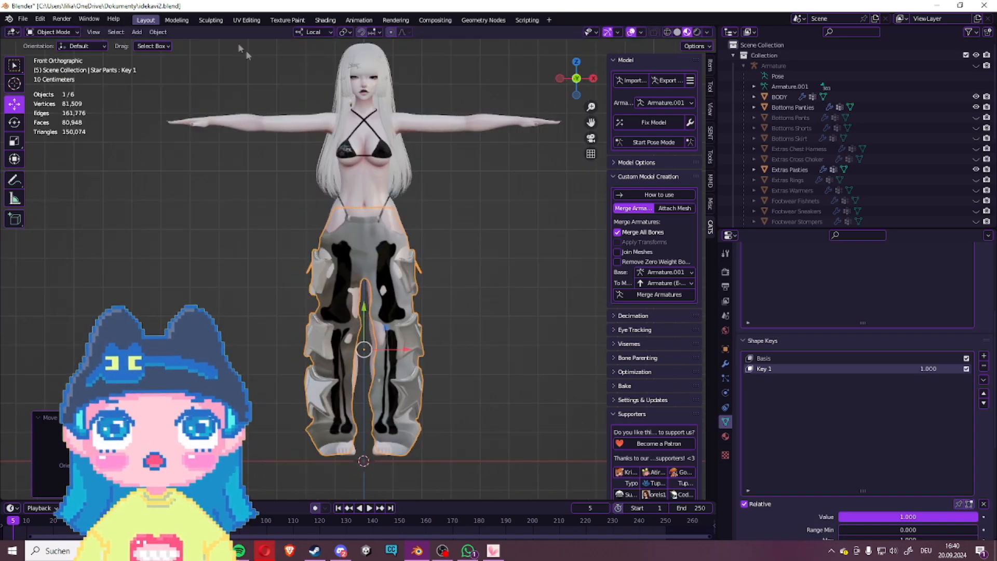
Step: Switch to the Sculpting workspace for the Star Pants and enable X-axis symmetry
{"action": "left_click", "coordinate": [211, 20]}
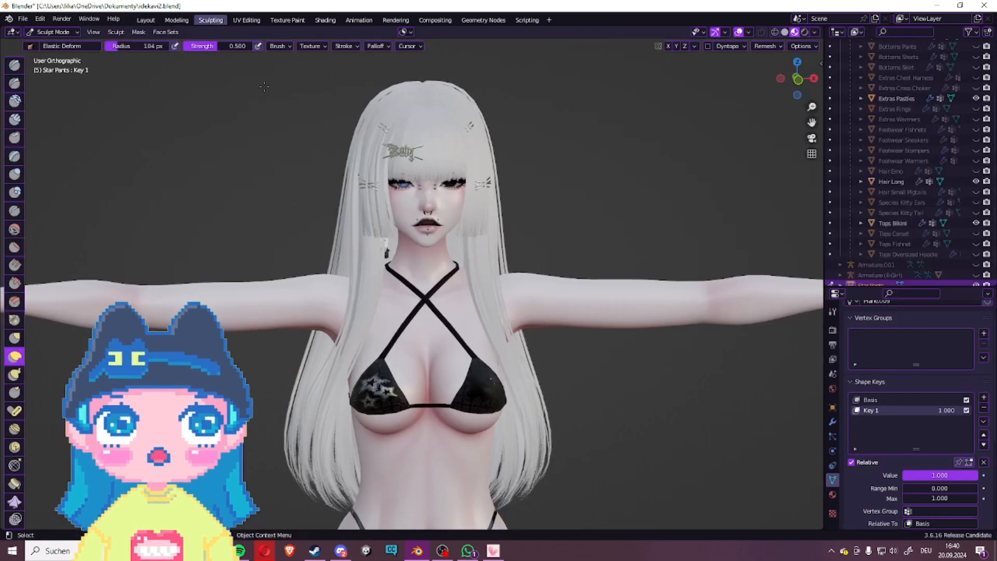
{"action": "scroll", "coordinate": [356, 345], "scroll_direction": "down", "scroll_amount": 3}
{"action": "scroll", "coordinate": [367, 200], "scroll_direction": "up", "scroll_amount": 2}
{"action": "left_click", "coordinate": [669, 45]}
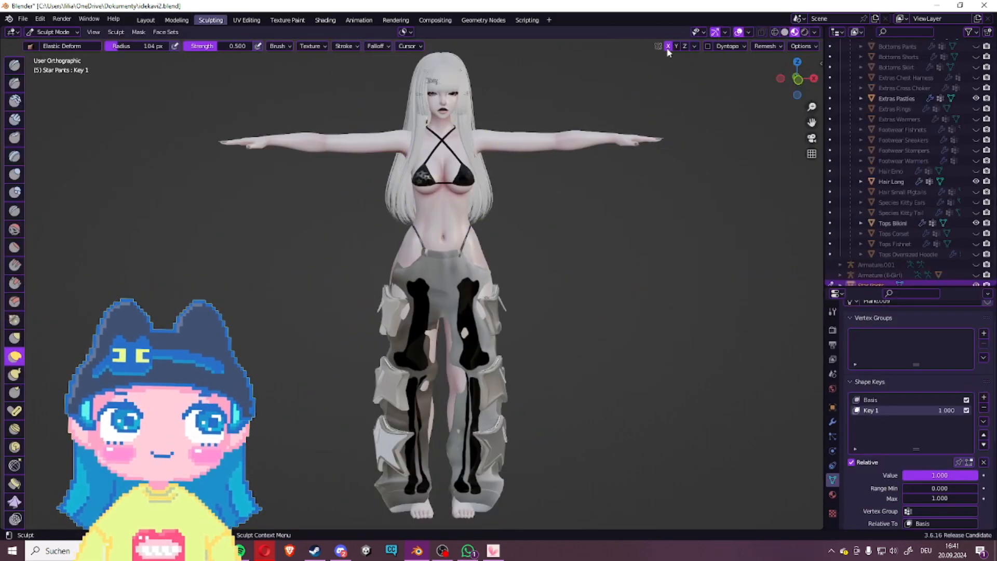
Step: Examine the hips, crotch and thighs of the Star Pants for areas where the body clips through
{"action": "scroll", "coordinate": [460, 320], "scroll_direction": "up", "scroll_amount": 3}
{"action": "scroll", "coordinate": [465, 322], "scroll_direction": "up", "scroll_amount": 1}
{"action": "middle_click_drag", "start_coordinate": [474, 325], "coordinate": [481, 340]}
{"action": "scroll", "coordinate": [481, 340], "scroll_direction": "up", "scroll_amount": 2}
{"action": "middle_click_drag", "start_coordinate": [493, 260], "coordinate": [479, 305], "text": "shift"}
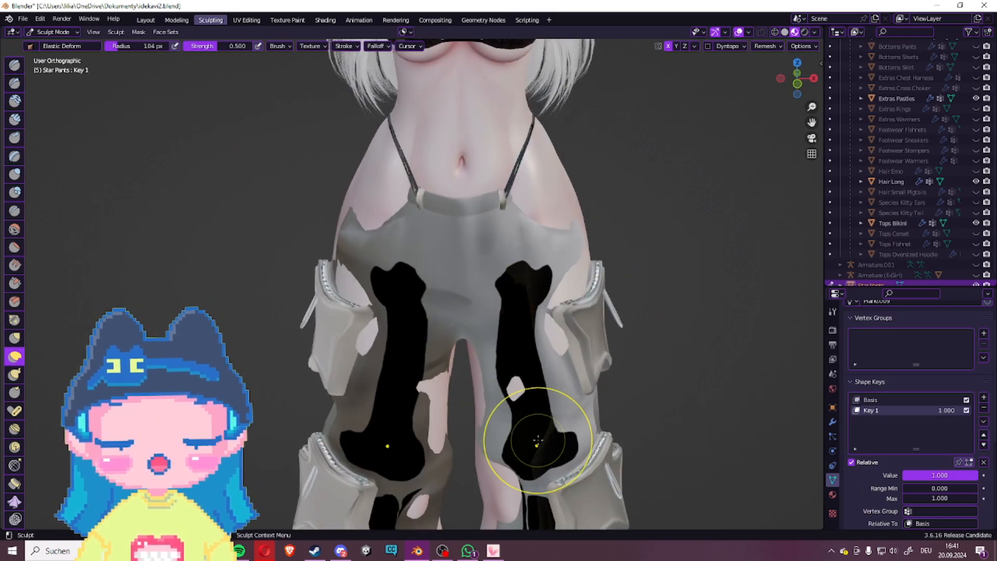
{"action": "middle_click_drag", "start_coordinate": [494, 419], "coordinate": [504, 393]}
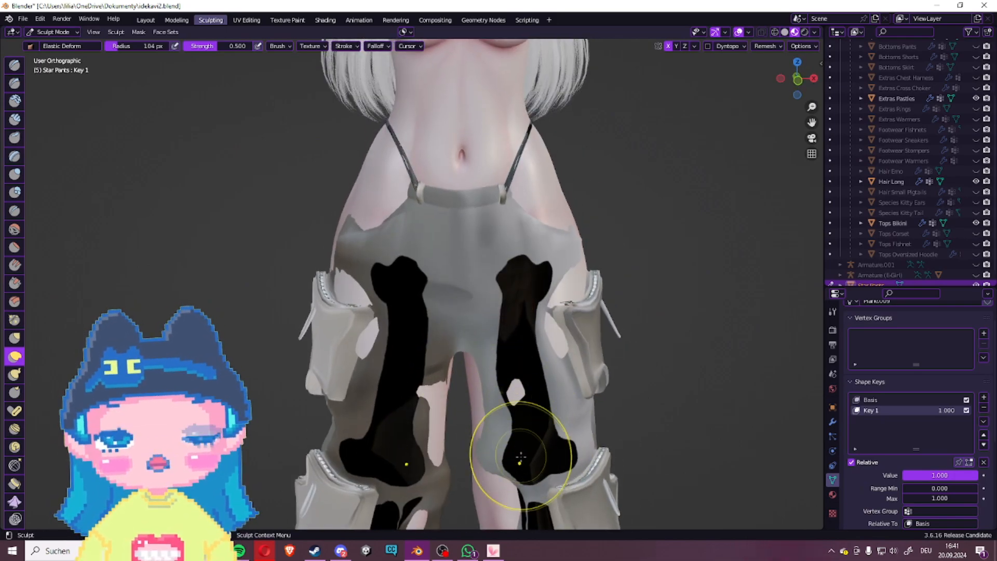
{"action": "scroll", "coordinate": [507, 339], "scroll_direction": "up", "scroll_amount": 4}
{"action": "middle_click_drag", "start_coordinate": [519, 461], "coordinate": [512, 392], "text": "shift"}
{"action": "scroll", "coordinate": [512, 392], "scroll_direction": "down", "scroll_amount": 2}
{"action": "mouse_move", "coordinate": [496, 358]}
{"action": "middle_mouse_down"}
{"action": "mouse_move", "coordinate": [535, 265]}
{"action": "mouse_move", "coordinate": [497, 313]}
{"action": "middle_mouse_up"}
{"action": "scroll", "coordinate": [496, 313], "scroll_direction": "down", "scroll_amount": 1}
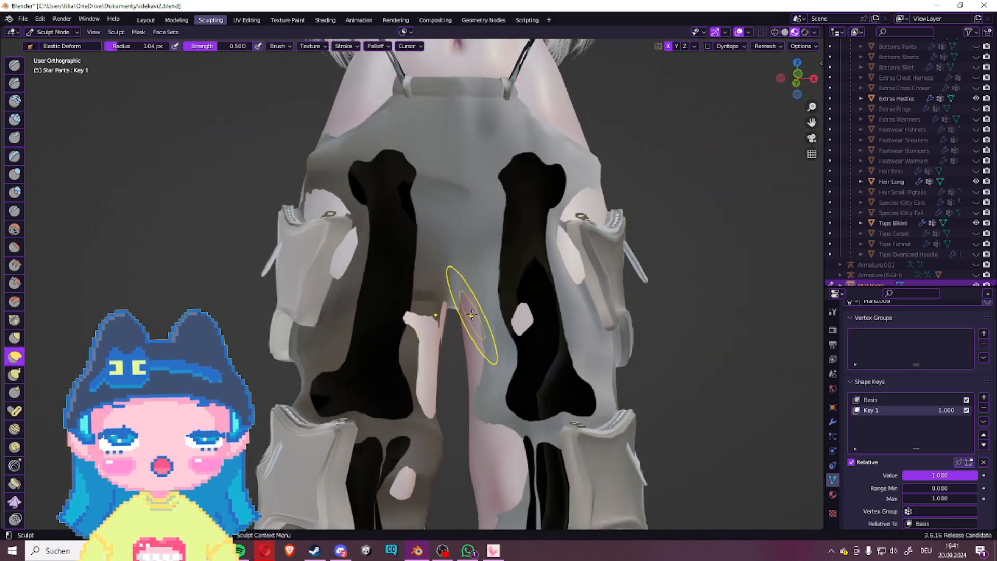
{"action": "left_click_drag", "start_coordinate": [380, 327], "coordinate": [272, 334]}
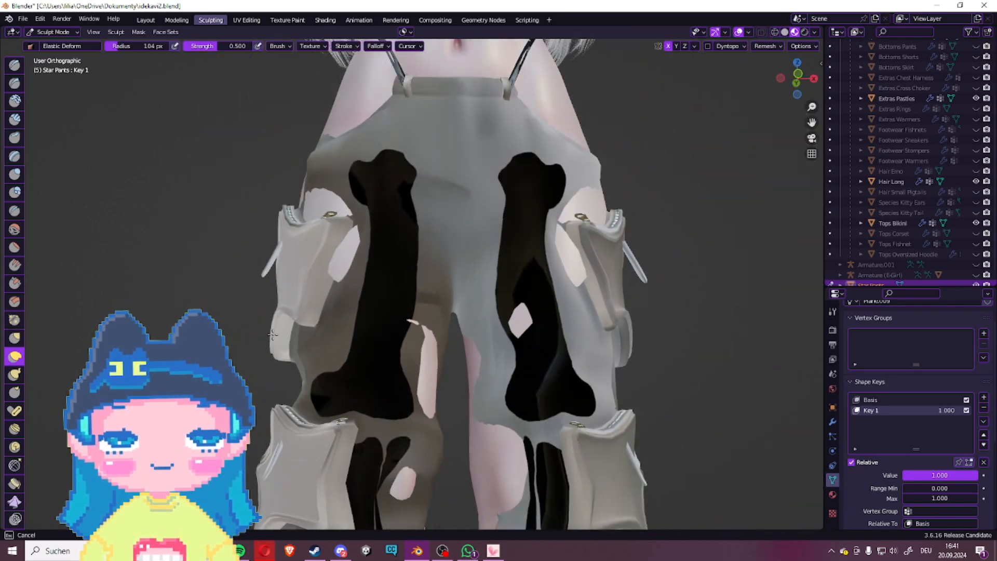
{"action": "key", "text": "ctrl+z"}
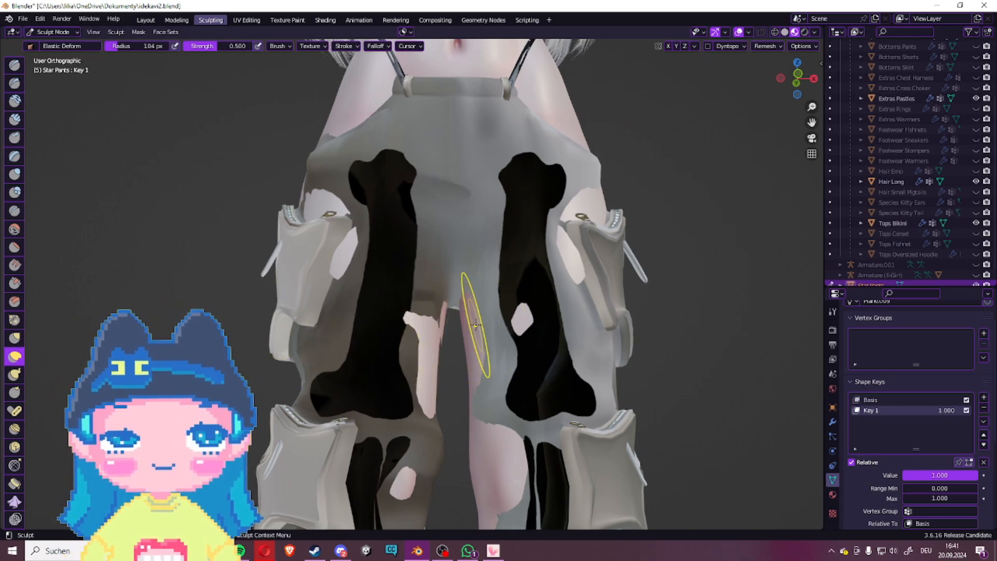
{"action": "left_click_drag", "start_coordinate": [440, 326], "coordinate": [373, 329]}
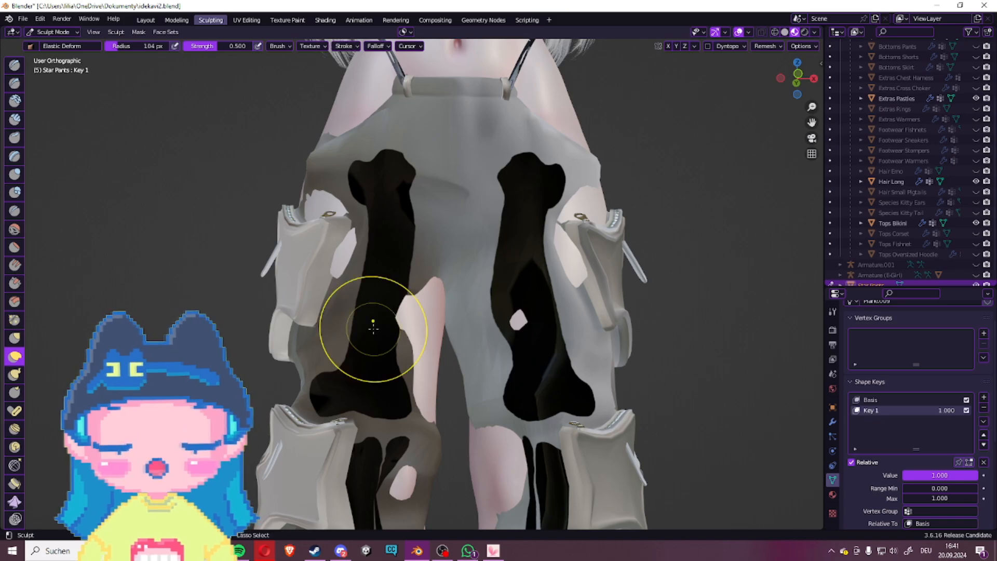
{"action": "key", "text": "ctrl+z"}
Step: Turn X symmetry back on and pull the pants' hips and waistband outward with Elastic Deform
{"action": "left_click", "coordinate": [668, 46]}
{"action": "mouse_move", "coordinate": [526, 185]}
{"action": "middle_mouse_down"}
{"action": "mouse_move", "coordinate": [383, 290]}
{"action": "mouse_move", "coordinate": [414, 308]}
{"action": "mouse_move", "coordinate": [389, 289]}
{"action": "mouse_move", "coordinate": [400, 396]}
{"action": "middle_mouse_up"}
{"action": "scroll", "coordinate": [442, 397], "scroll_direction": "up", "scroll_amount": 1}
{"action": "left_click_drag", "start_coordinate": [497, 375], "coordinate": [462, 387]}
{"action": "middle_click_drag", "start_coordinate": [445, 414], "coordinate": [383, 367]}
{"action": "middle_click_drag", "start_coordinate": [453, 433], "coordinate": [421, 399]}
{"action": "scroll", "coordinate": [374, 361], "scroll_direction": "down", "scroll_amount": 3}
{"action": "left_click_drag", "start_coordinate": [345, 288], "coordinate": [295, 279]}
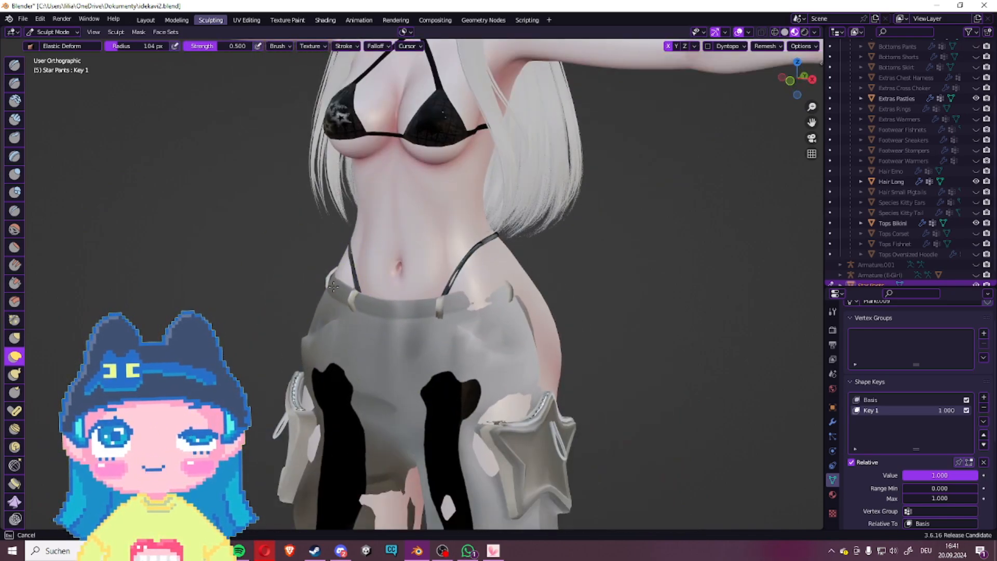
Step: Turn off X symmetry and reshape the front waistband at one hip to cover the clipping skin
{"action": "middle_click_drag", "start_coordinate": [329, 286], "coordinate": [685, 60]}
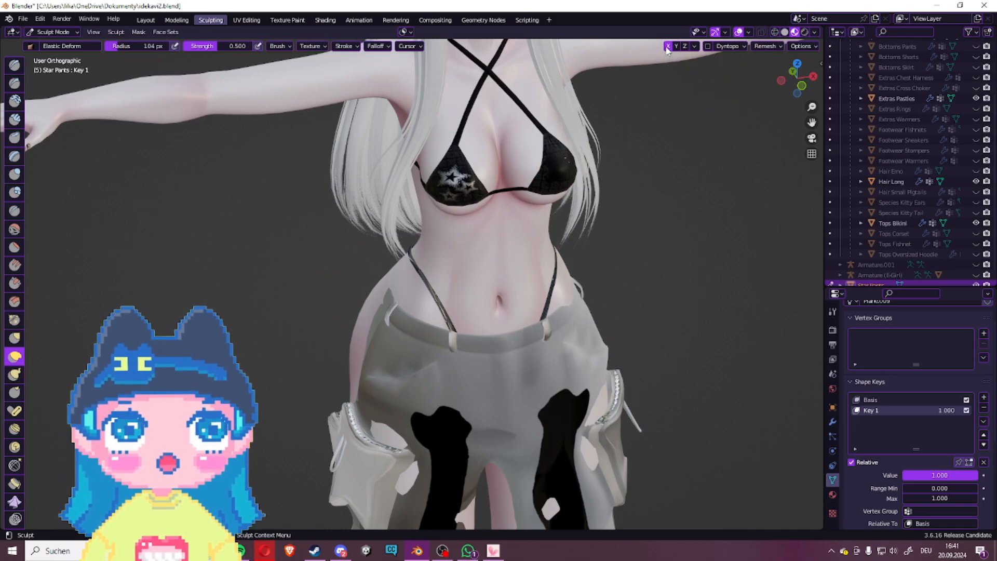
{"action": "mouse_move", "coordinate": [552, 362]}
{"action": "middle_mouse_down"}
{"action": "mouse_move", "coordinate": [584, 293]}
{"action": "mouse_move", "coordinate": [488, 327]}
{"action": "middle_mouse_up"}
{"action": "middle_click_drag", "start_coordinate": [504, 286], "coordinate": [524, 352], "text": "shift"}
{"action": "scroll", "coordinate": [524, 351], "scroll_direction": "up", "scroll_amount": 3}
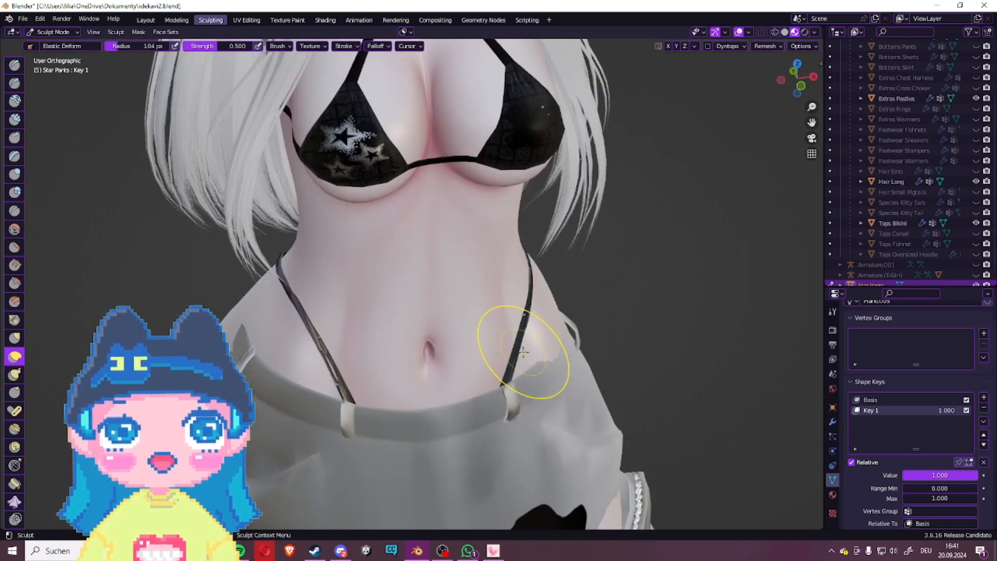
{"action": "left_click_drag", "start_coordinate": [571, 355], "coordinate": [572, 364]}
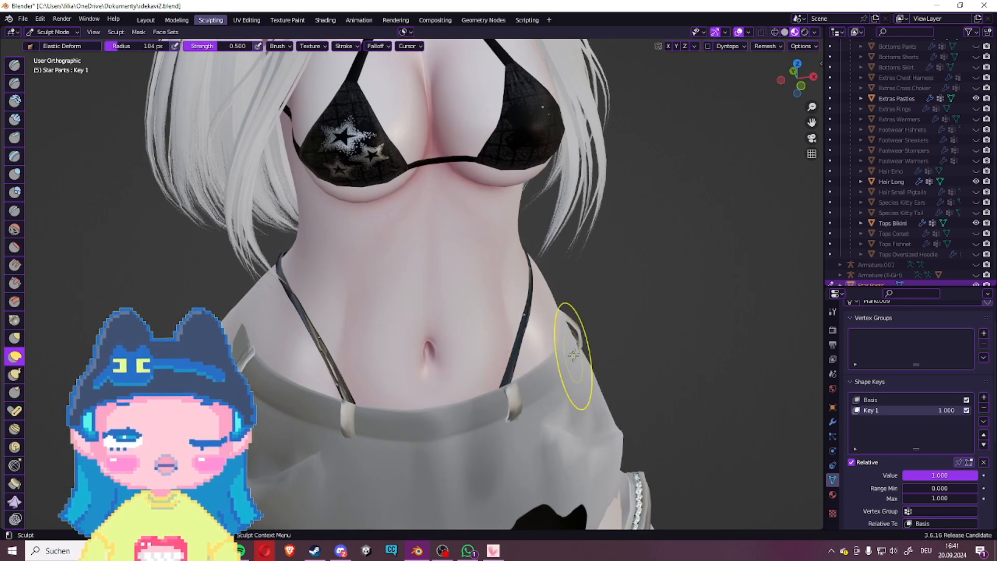
Step: Re-enable X symmetry and pull the pants outward around the outer hips and buttocks with Elastic Deform
{"action": "left_click", "coordinate": [668, 47]}
{"action": "scroll", "coordinate": [289, 357], "scroll_direction": "down", "scroll_amount": 5}
{"action": "middle_click_drag", "start_coordinate": [289, 357], "coordinate": [349, 352]}
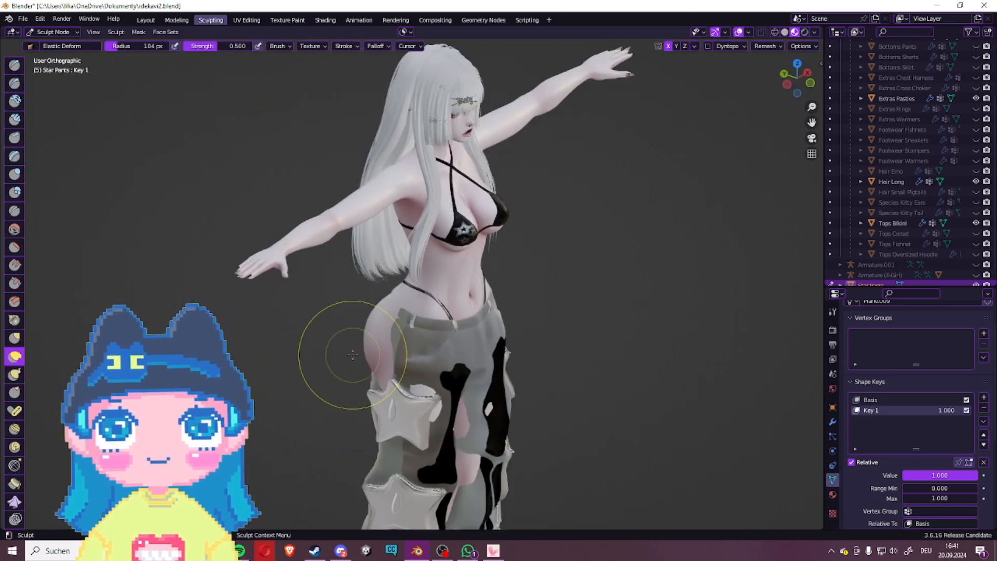
{"action": "middle_click_drag", "start_coordinate": [368, 314], "coordinate": [425, 306]}
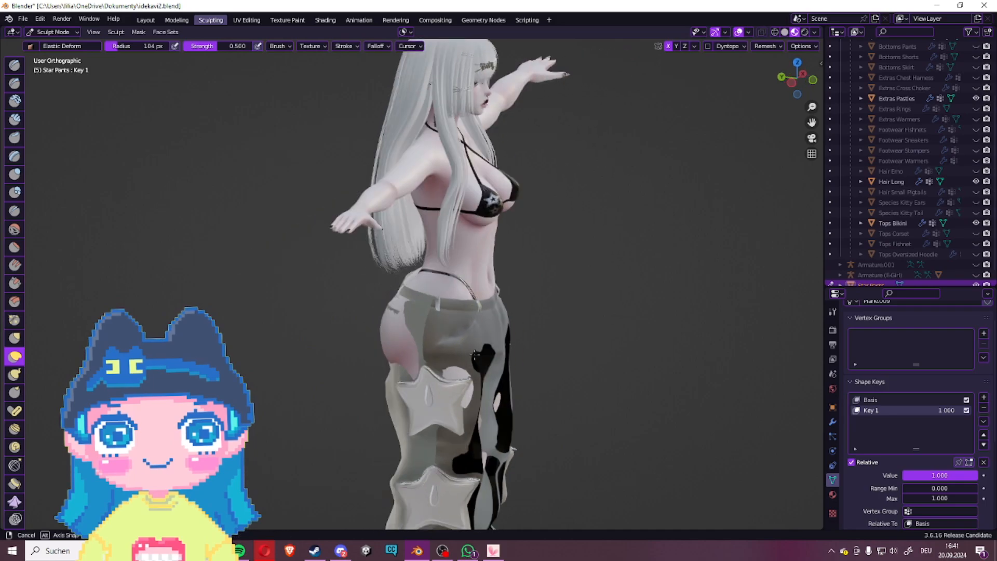
{"action": "scroll", "coordinate": [429, 383], "scroll_direction": "up", "scroll_amount": 3}
{"action": "middle_click_drag", "start_coordinate": [430, 383], "coordinate": [375, 443]}
{"action": "left_click_drag", "start_coordinate": [375, 443], "coordinate": [351, 447]}
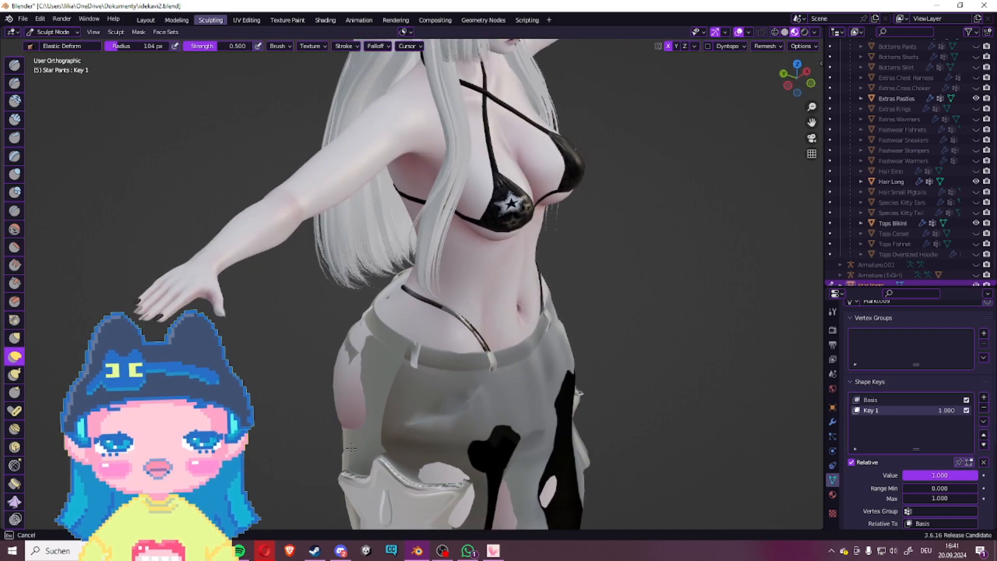
{"action": "mouse_move", "coordinate": [318, 398]}
{"action": "middle_mouse_down"}
{"action": "mouse_move", "coordinate": [456, 396]}
{"action": "mouse_move", "coordinate": [608, 365]}
{"action": "middle_mouse_up"}
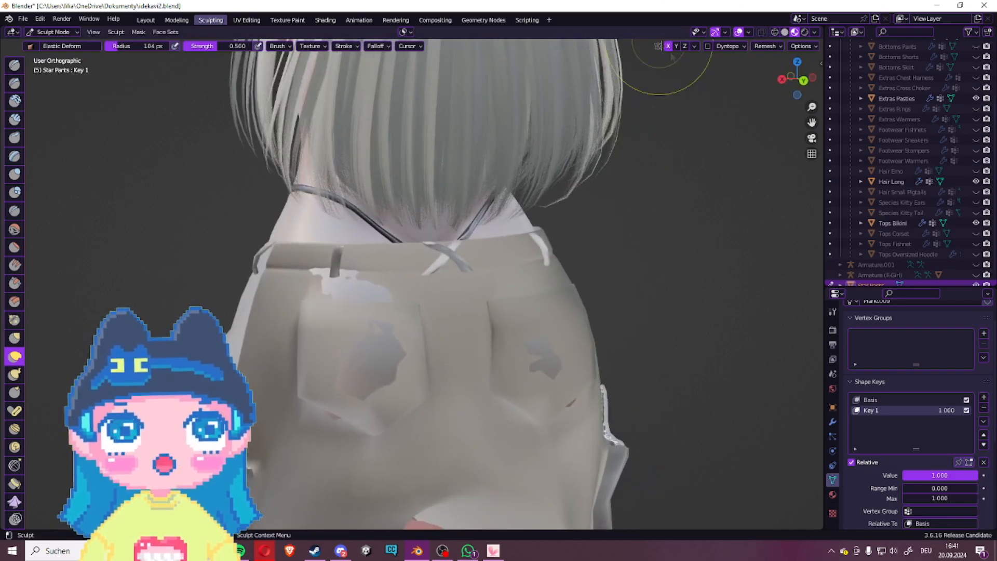
Step: Turn off X symmetry and pull the rear waistband above the back pocket out over the clipping skin
{"action": "left_click", "coordinate": [670, 47]}
{"action": "mouse_move", "coordinate": [675, 322]}
{"action": "middle_mouse_down"}
{"action": "mouse_move", "coordinate": [625, 235]}
{"action": "mouse_move", "coordinate": [587, 285]}
{"action": "mouse_move", "coordinate": [630, 385]}
{"action": "middle_mouse_up"}
{"action": "middle_click_drag", "start_coordinate": [349, 345], "coordinate": [364, 357]}
{"action": "left_click_drag", "start_coordinate": [390, 321], "coordinate": [392, 317]}
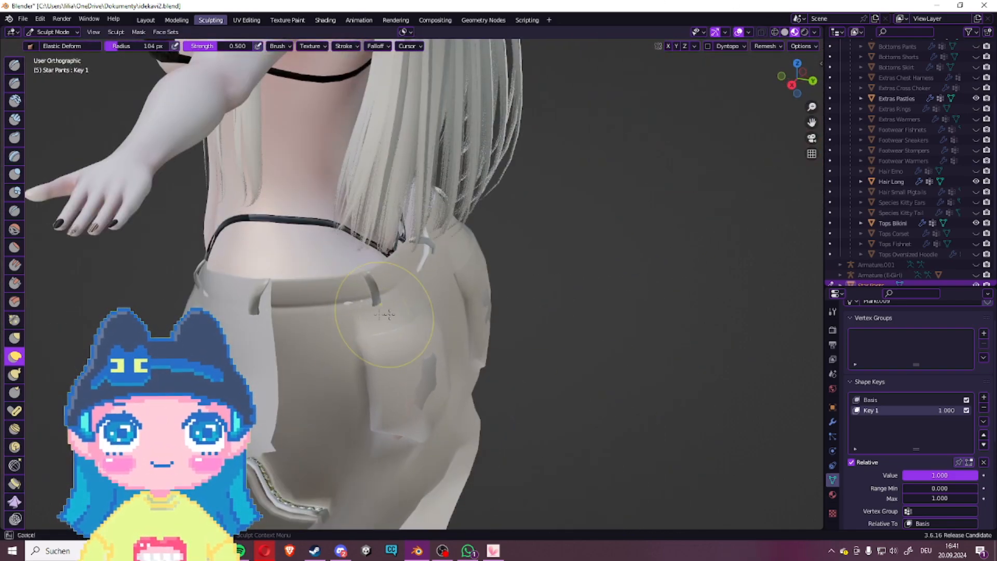
{"action": "scroll", "coordinate": [400, 436], "scroll_direction": "down", "scroll_amount": 2}
{"action": "mouse_move", "coordinate": [401, 436]}
{"action": "middle_mouse_down"}
{"action": "mouse_move", "coordinate": [452, 431]}
{"action": "mouse_move", "coordinate": [408, 434]}
{"action": "middle_mouse_up"}
{"action": "scroll", "coordinate": [426, 289], "scroll_direction": "up", "scroll_amount": 6}
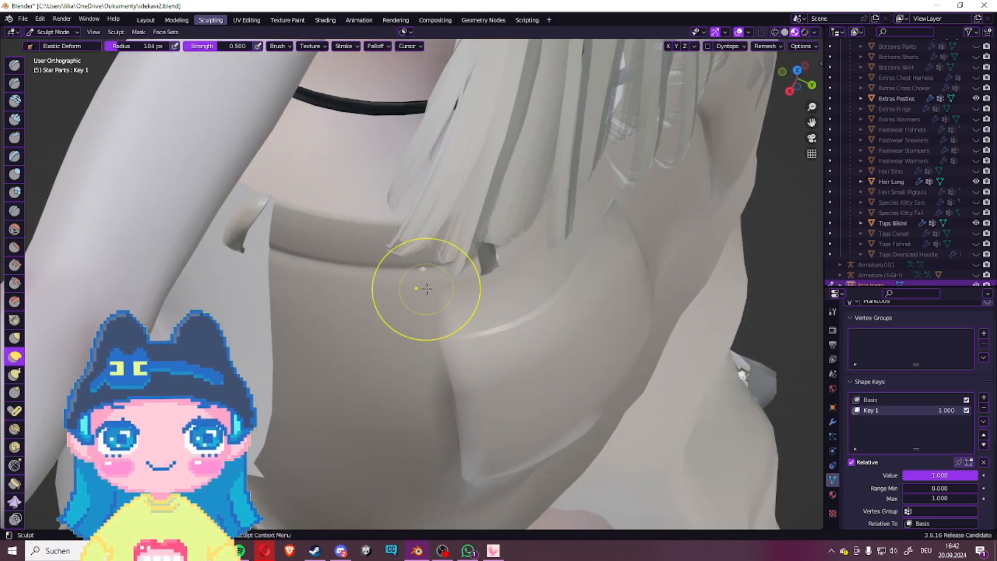
{"action": "scroll", "coordinate": [425, 289], "scroll_direction": "down", "scroll_amount": 4}
Step: Adjust the pants' upper hip area with an Elastic Deform stroke while viewing the avatar from above
{"action": "middle_click_drag", "start_coordinate": [425, 289], "coordinate": [416, 242], "text": "shift"}
{"action": "middle_click_drag", "start_coordinate": [313, 249], "coordinate": [512, 254]}
{"action": "middle_click_drag", "start_coordinate": [342, 233], "coordinate": [362, 312]}
{"action": "left_click_drag", "start_coordinate": [362, 311], "coordinate": [385, 325]}
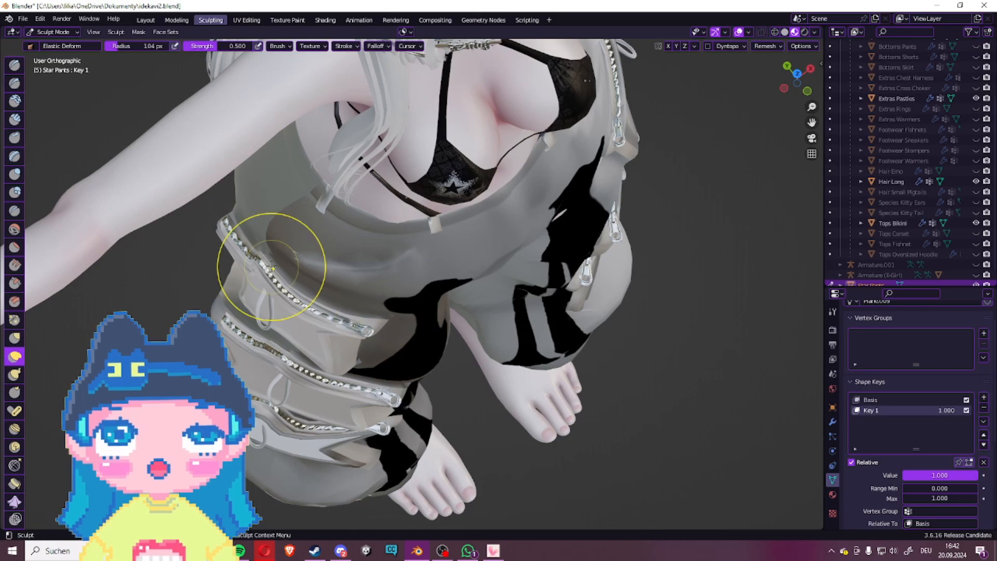
Step: Widen both pant-leg hems outward around the feet using Elastic Deform with X symmetry
{"action": "middle_click_drag", "start_coordinate": [633, 358], "coordinate": [522, 334]}
{"action": "scroll", "coordinate": [524, 363], "scroll_direction": "down", "scroll_amount": 8}
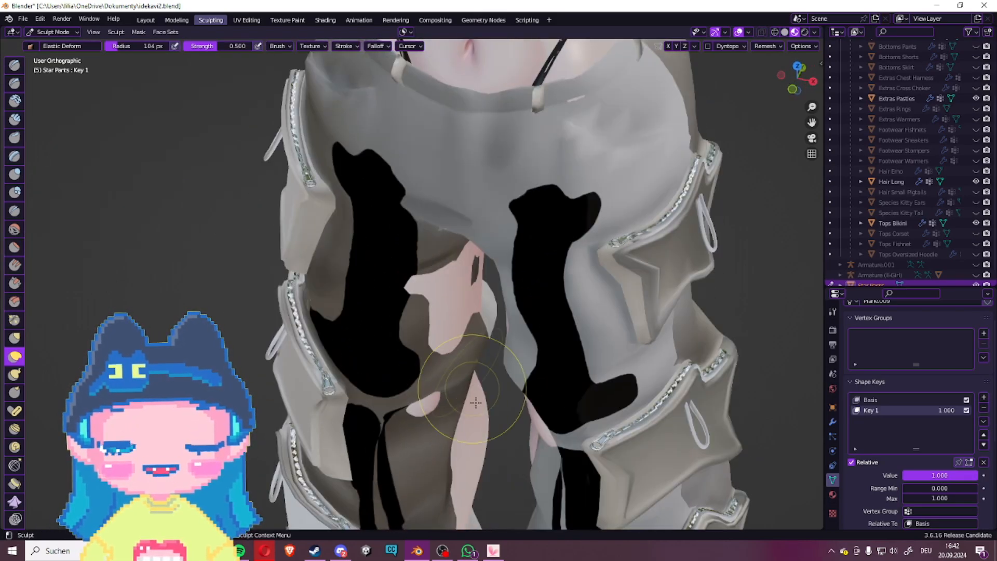
{"action": "middle_click_drag", "start_coordinate": [523, 396], "coordinate": [385, 388]}
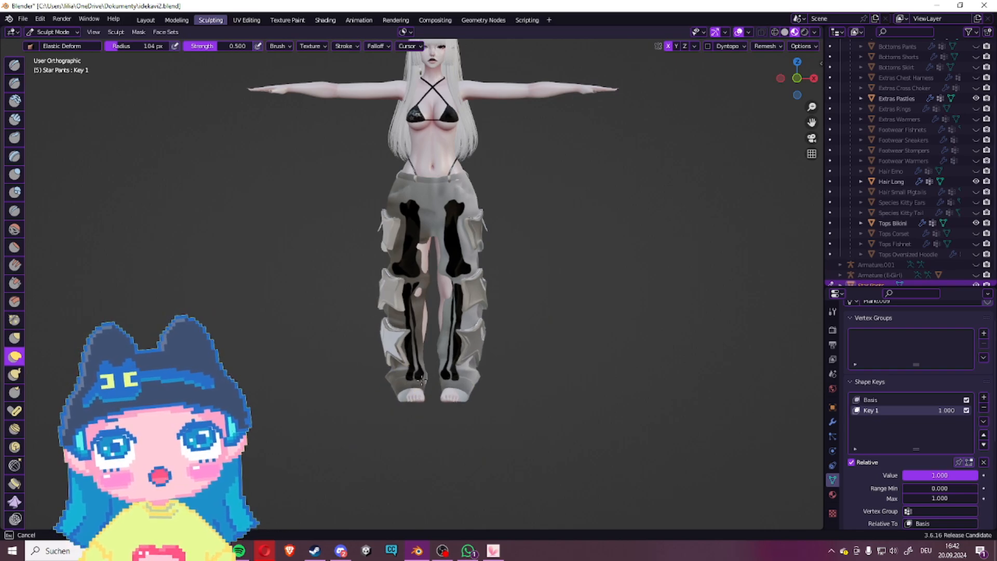
{"action": "scroll", "coordinate": [429, 375], "scroll_direction": "up", "scroll_amount": 5}
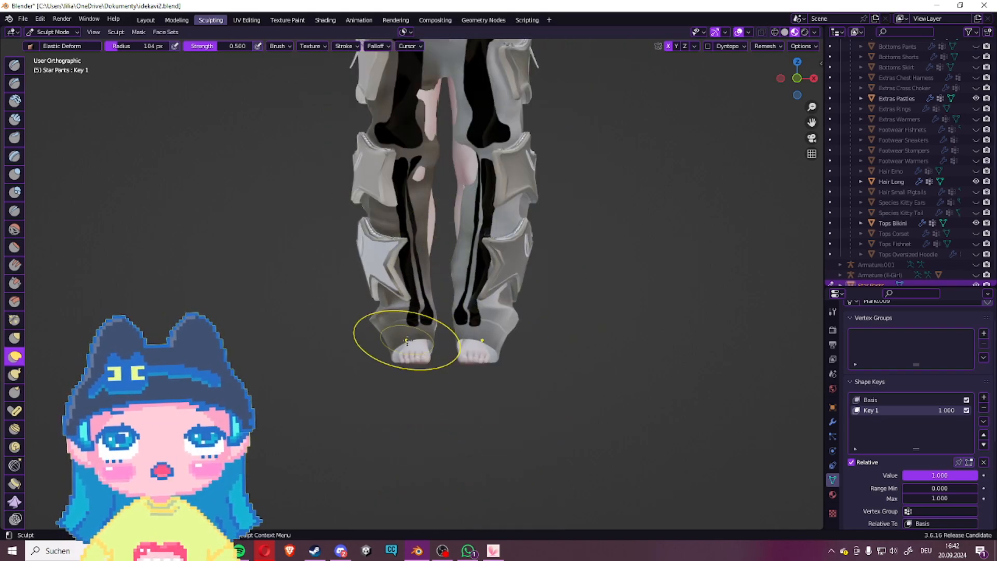
{"action": "left_click_drag", "start_coordinate": [407, 341], "coordinate": [334, 344]}
{"action": "left_click_drag", "start_coordinate": [493, 333], "coordinate": [472, 328]}
{"action": "left_click_drag", "start_coordinate": [400, 330], "coordinate": [353, 332]}
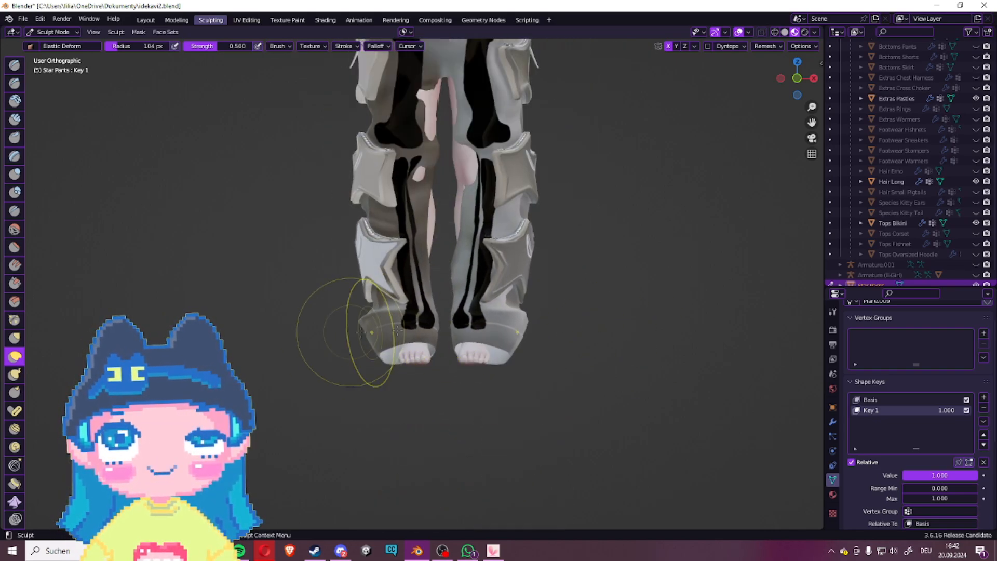
Step: Turn off X symmetry and pull the inner knee of the pants inward over the protruding skin with Elastic Deform
{"action": "middle_click_drag", "start_coordinate": [492, 202], "coordinate": [488, 336], "text": "shift"}
{"action": "scroll", "coordinate": [489, 322], "scroll_direction": "up", "scroll_amount": 3}
{"action": "middle_click_drag", "start_coordinate": [506, 270], "coordinate": [512, 312]}
{"action": "left_click", "coordinate": [667, 46]}
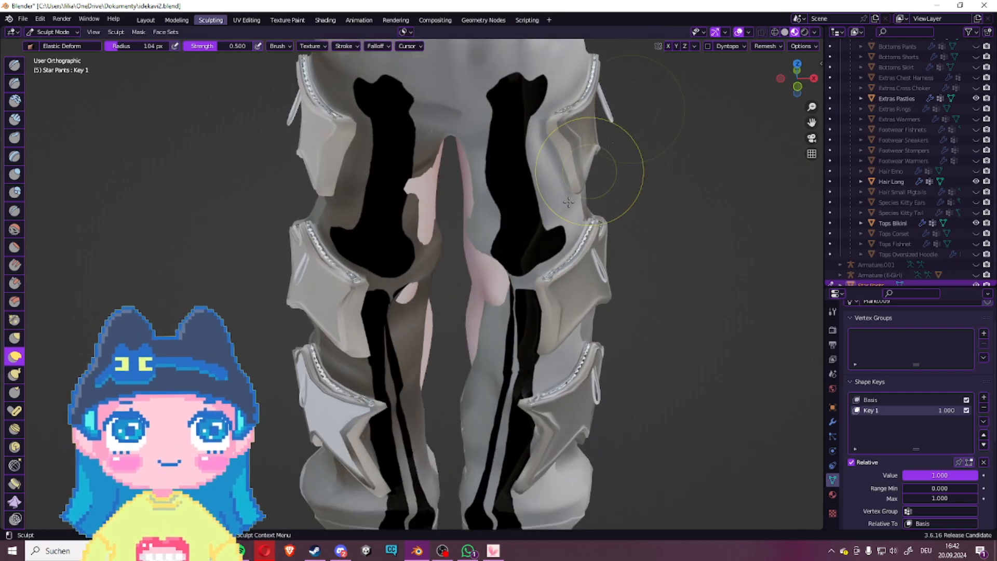
{"action": "left_click_drag", "start_coordinate": [499, 277], "coordinate": [432, 307]}
{"action": "scroll", "coordinate": [356, 360], "scroll_direction": "down", "scroll_amount": 2}
{"action": "middle_click_drag", "start_coordinate": [356, 361], "coordinate": [614, 311]}
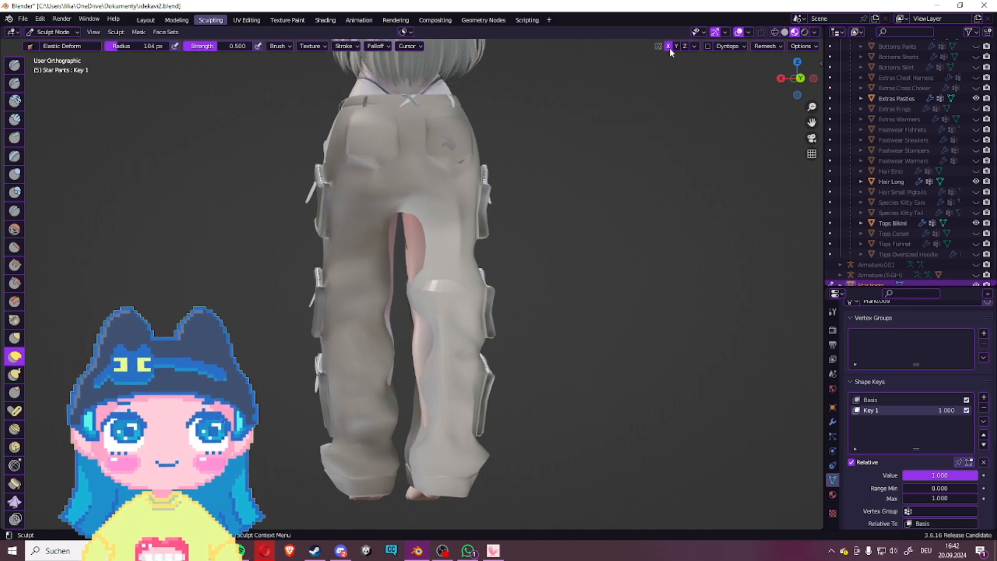
Step: Switch to the Inflate/Deflate brush and inflate the back of the pants' inner calf where the skin clips through
{"action": "middle_click_drag", "start_coordinate": [503, 269], "coordinate": [501, 306]}
{"action": "scroll", "coordinate": [483, 425], "scroll_direction": "up", "scroll_amount": 3}
{"action": "mouse_move", "coordinate": [475, 262]}
{"action": "middle_mouse_down"}
{"action": "mouse_move", "coordinate": [467, 229]}
{"action": "mouse_move", "coordinate": [467, 262]}
{"action": "middle_mouse_up"}
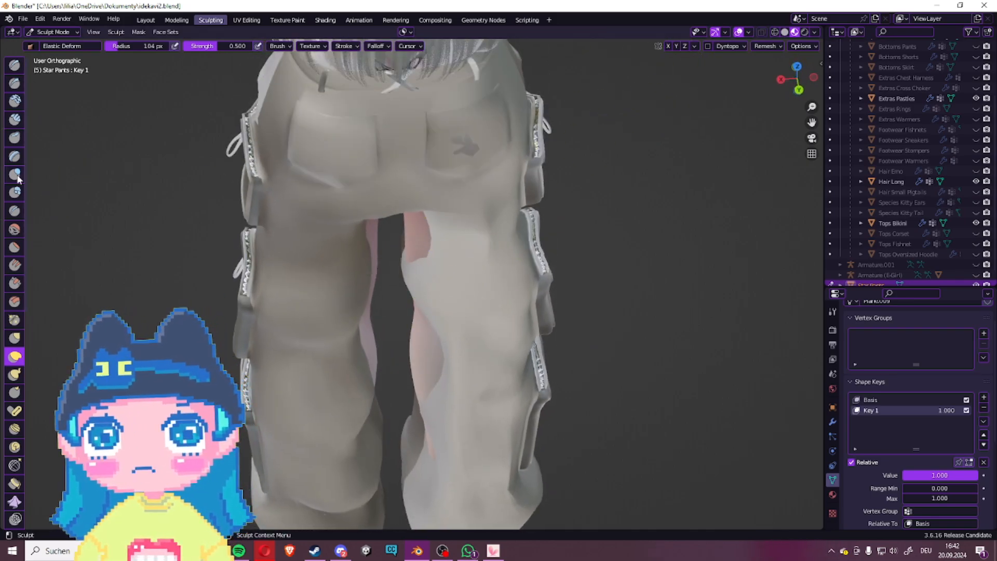
{"action": "left_click", "coordinate": [16, 176]}
{"action": "mouse_move", "coordinate": [385, 400]}
{"action": "middle_mouse_down"}
{"action": "mouse_move", "coordinate": [372, 325]}
{"action": "mouse_move", "coordinate": [395, 357]}
{"action": "middle_mouse_up"}
{"action": "scroll", "coordinate": [395, 357], "scroll_direction": "up", "scroll_amount": 3}
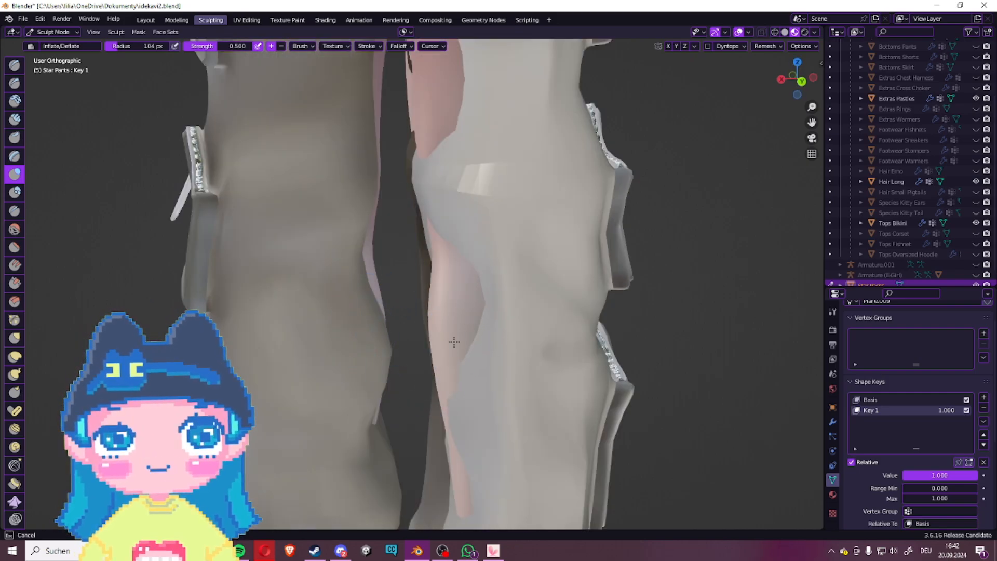
{"action": "left_click_drag", "start_coordinate": [449, 334], "coordinate": [441, 277]}
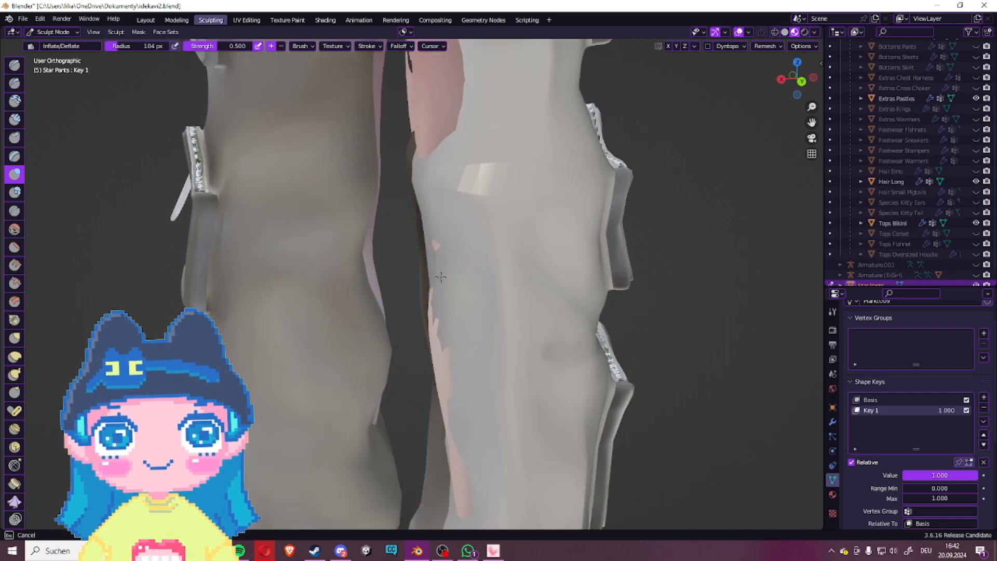
Step: Inflate the lower inner side of the same pant leg with two more strokes to cover the remaining skin
{"action": "mouse_move", "coordinate": [435, 348]}
{"action": "middle_mouse_down"}
{"action": "mouse_move", "coordinate": [540, 228]}
{"action": "mouse_move", "coordinate": [502, 244]}
{"action": "mouse_move", "coordinate": [459, 369]}
{"action": "mouse_move", "coordinate": [424, 384]}
{"action": "middle_mouse_up"}
{"action": "mouse_move", "coordinate": [418, 403]}
{"action": "left_mouse_down"}
{"action": "mouse_move", "coordinate": [408, 376]}
{"action": "mouse_move", "coordinate": [384, 376]}
{"action": "left_mouse_up"}
{"action": "left_click_drag", "start_coordinate": [421, 430], "coordinate": [399, 444]}
{"action": "middle_click_drag", "start_coordinate": [454, 363], "coordinate": [450, 361]}
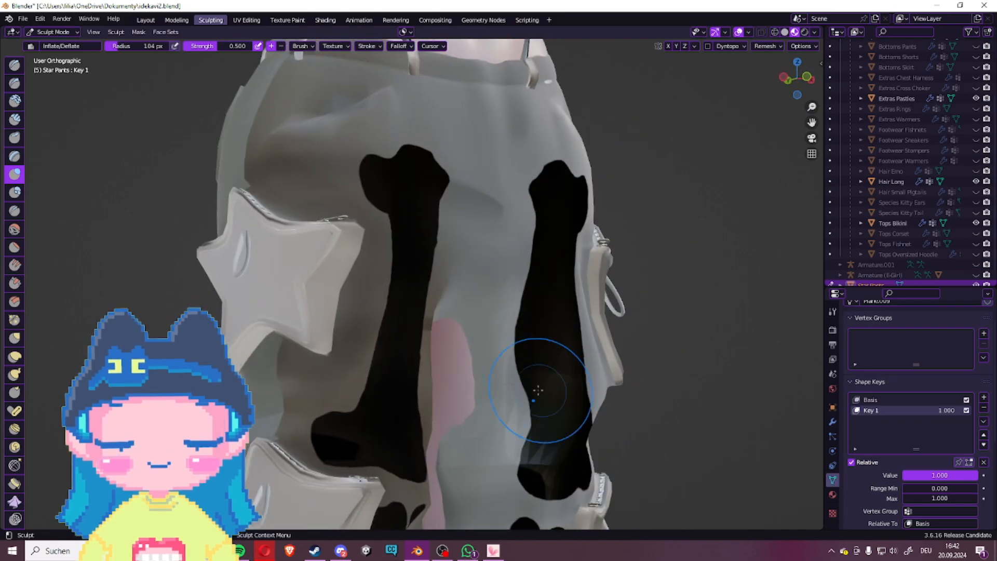
Step: Switch the viewport to solid shading and inflate the inner pant leg from the calf up past the knee over the clipping body
{"action": "left_click", "coordinate": [784, 32]}
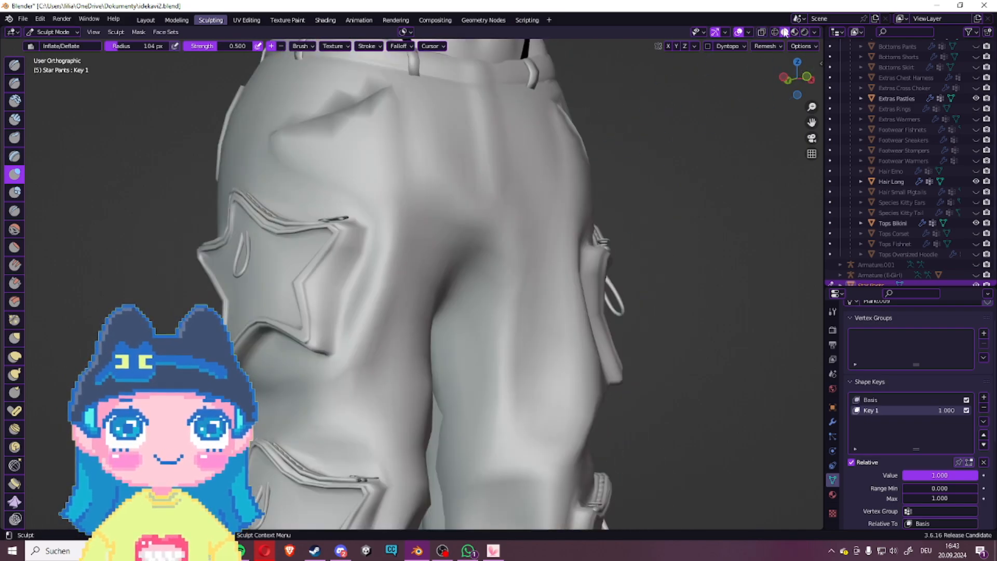
{"action": "scroll", "coordinate": [457, 311], "scroll_direction": "down", "scroll_amount": 3}
{"action": "middle_click_drag", "start_coordinate": [457, 333], "coordinate": [470, 197], "text": "shift"}
{"action": "mouse_move", "coordinate": [333, 311]}
{"action": "middle_mouse_down"}
{"action": "mouse_move", "coordinate": [405, 354]}
{"action": "mouse_move", "coordinate": [499, 332]}
{"action": "middle_mouse_up"}
{"action": "scroll", "coordinate": [408, 355], "scroll_direction": "up", "scroll_amount": 4}
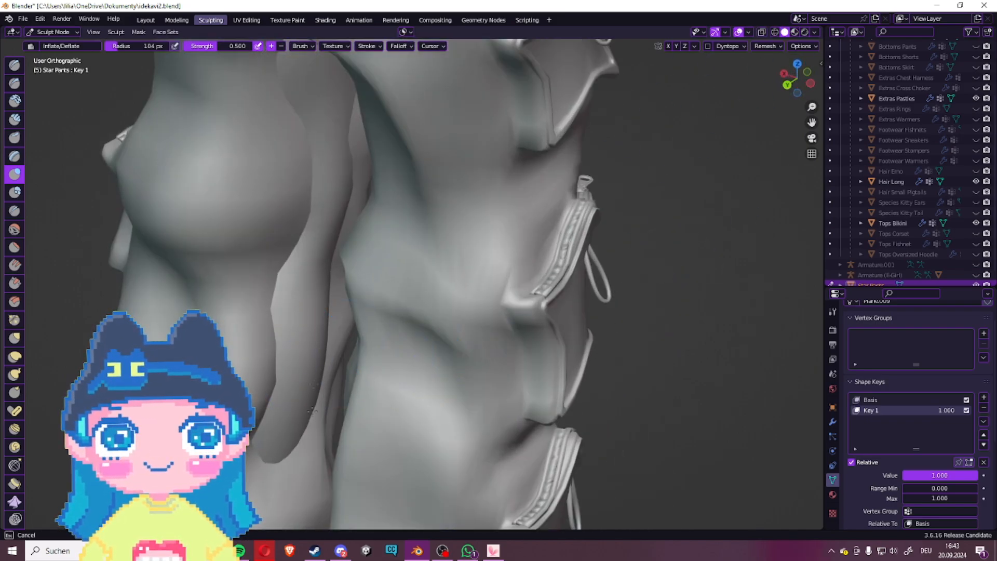
{"action": "left_click_drag", "start_coordinate": [310, 304], "coordinate": [325, 145]}
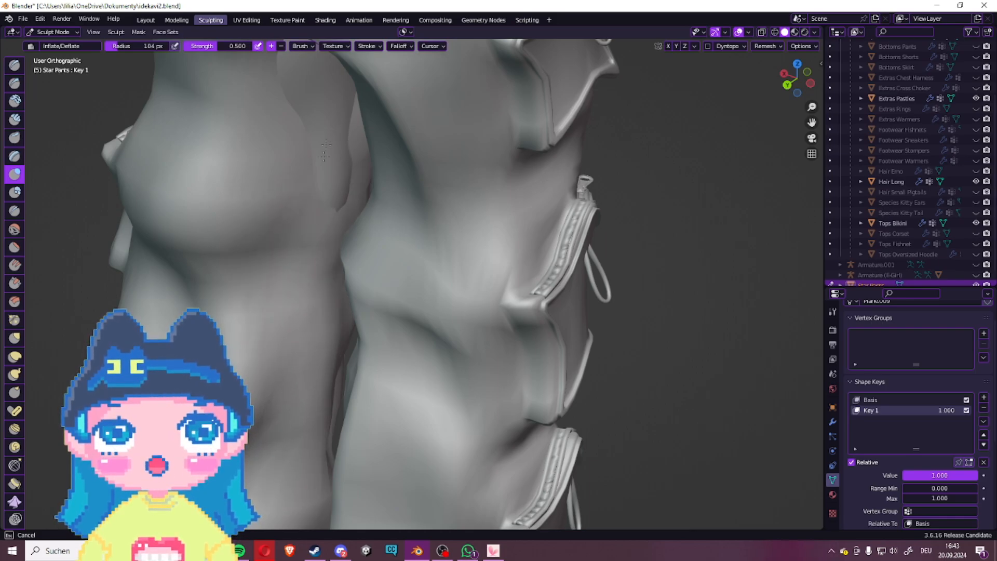
Step: Inflate the remaining clipping areas along the inner thigh and knee of the pants
{"action": "middle_click_drag", "start_coordinate": [337, 136], "coordinate": [406, 280]}
{"action": "mouse_move", "coordinate": [367, 147]}
{"action": "left_mouse_down"}
{"action": "mouse_move", "coordinate": [348, 224]}
{"action": "mouse_move", "coordinate": [367, 322]}
{"action": "left_mouse_up"}
{"action": "middle_click_drag", "start_coordinate": [367, 323], "coordinate": [503, 435]}
{"action": "mouse_move", "coordinate": [511, 312]}
{"action": "left_mouse_down"}
{"action": "mouse_move", "coordinate": [490, 193]}
{"action": "mouse_move", "coordinate": [481, 324]}
{"action": "left_mouse_up"}
Step: Inflate the inner side of the lower pant leg above the hem as seen from behind
{"action": "scroll", "coordinate": [439, 373], "scroll_direction": "down", "scroll_amount": 5}
{"action": "middle_click_drag", "start_coordinate": [439, 372], "coordinate": [369, 245], "text": "shift"}
{"action": "scroll", "coordinate": [368, 246], "scroll_direction": "up", "scroll_amount": 4}
{"action": "left_click_drag", "start_coordinate": [341, 253], "coordinate": [358, 366]}
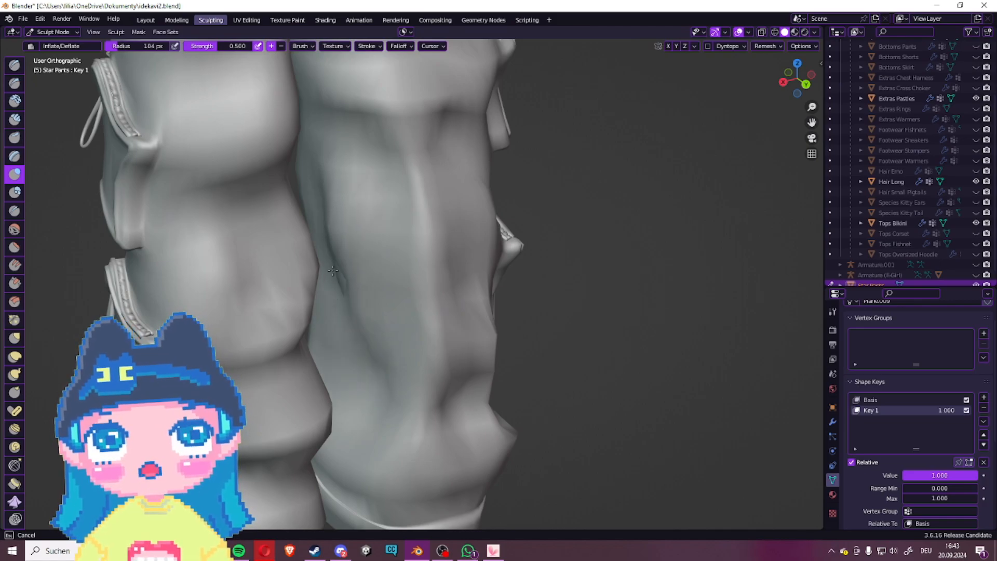
{"action": "middle_click_drag", "start_coordinate": [343, 288], "coordinate": [330, 259]}
{"action": "scroll", "coordinate": [308, 327], "scroll_direction": "down", "scroll_amount": 5}
{"action": "mouse_move", "coordinate": [308, 327]}
{"action": "middle_mouse_down"}
{"action": "mouse_move", "coordinate": [514, 327]}
{"action": "mouse_move", "coordinate": [481, 280]}
{"action": "middle_mouse_up"}
Step: Check the pants in the Layout workspace, return to sculpting and adjust the front waistband at the belly with Elastic Deform
{"action": "left_click", "coordinate": [146, 19]}
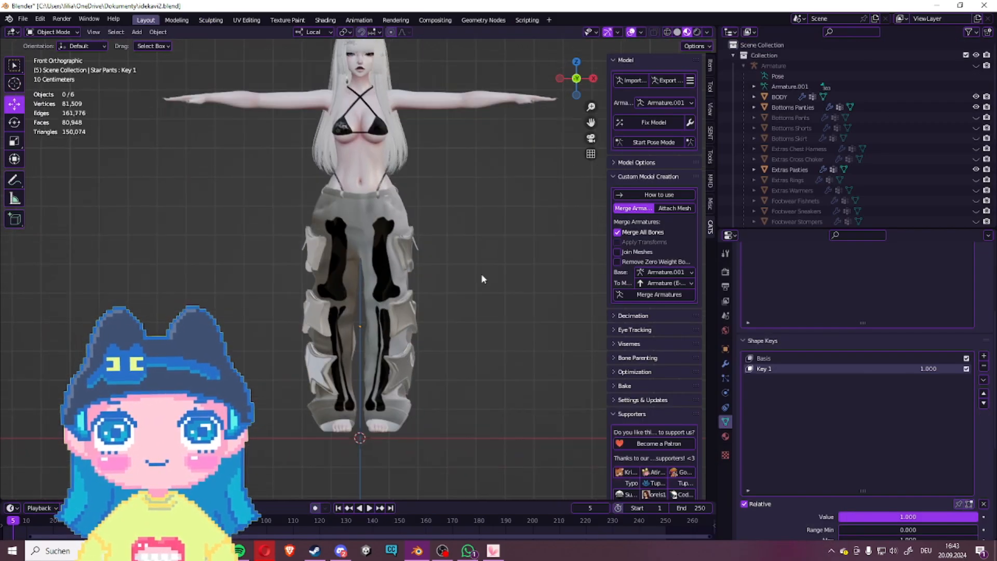
{"action": "scroll", "coordinate": [481, 280], "scroll_direction": "up", "scroll_amount": 4}
{"action": "left_click", "coordinate": [210, 20]}
{"action": "left_click", "coordinate": [14, 355]}
{"action": "mouse_move", "coordinate": [561, 111]}
{"action": "middle_mouse_down", "text": "shift"}
{"action": "mouse_move", "coordinate": [588, 345]}
{"action": "mouse_move", "coordinate": [544, 407]}
{"action": "middle_mouse_up", "text": "shift"}
{"action": "scroll", "coordinate": [543, 351], "scroll_direction": "up", "scroll_amount": 5}
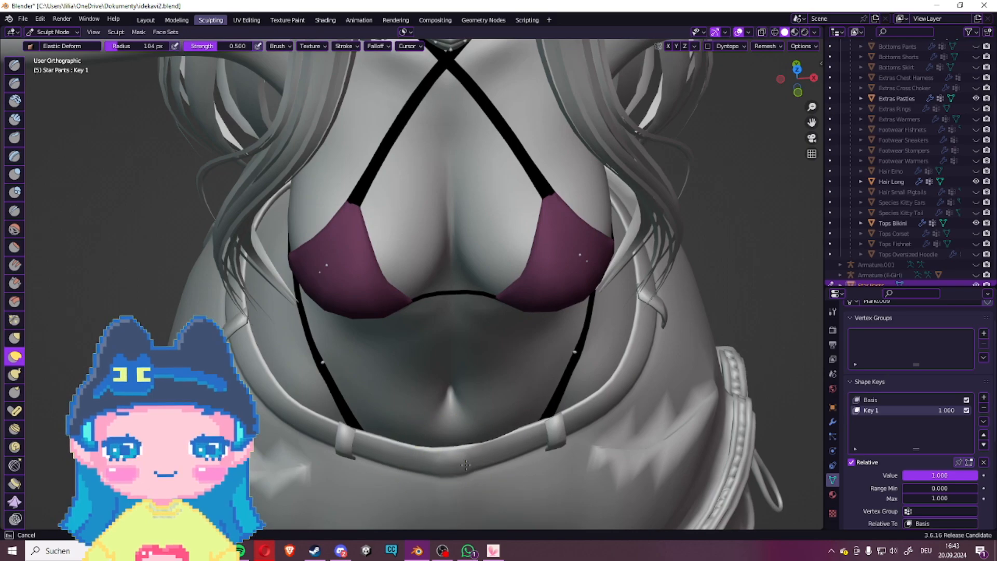
{"action": "middle_click_drag", "start_coordinate": [431, 466], "coordinate": [567, 386]}
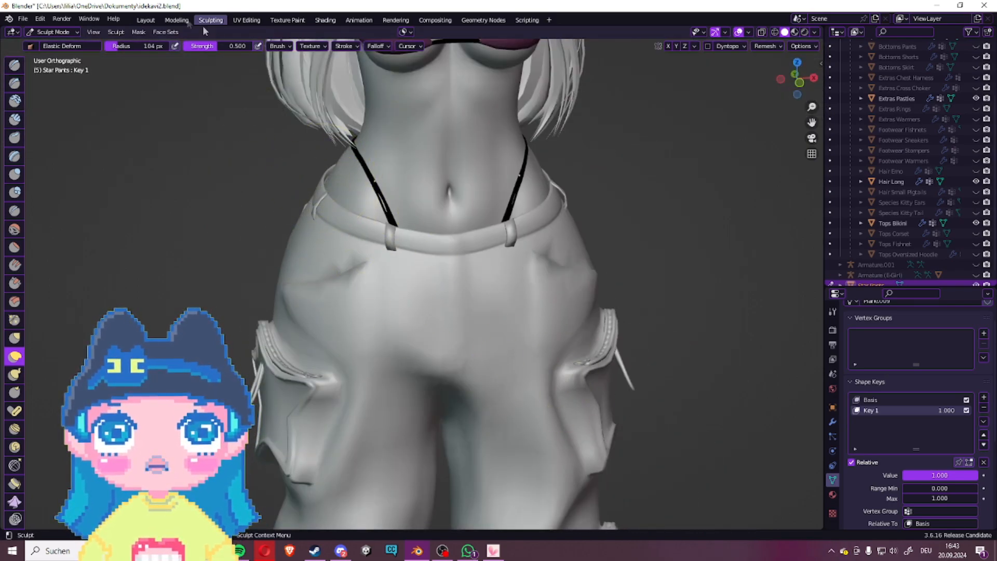
Step: Return to the Layout workspace and set the value of shape key Key 1 to 0.000
{"action": "left_click", "coordinate": [146, 20]}
{"action": "middle_click_drag", "start_coordinate": [508, 359], "coordinate": [450, 407]}
{"action": "scroll", "coordinate": [323, 428], "scroll_direction": "down", "scroll_amount": 7}
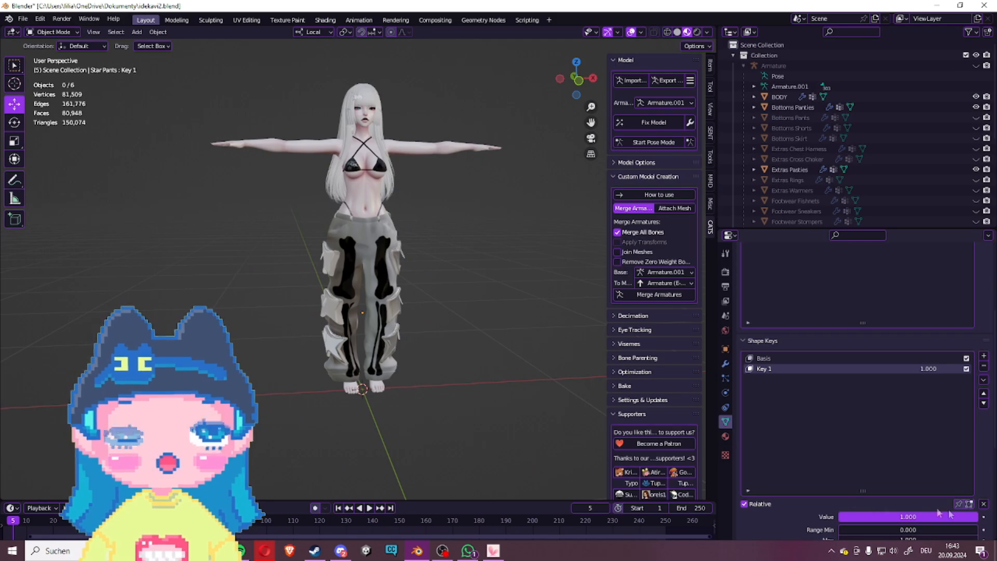
{"action": "left_click_drag", "start_coordinate": [969, 520], "coordinate": [841, 519]}
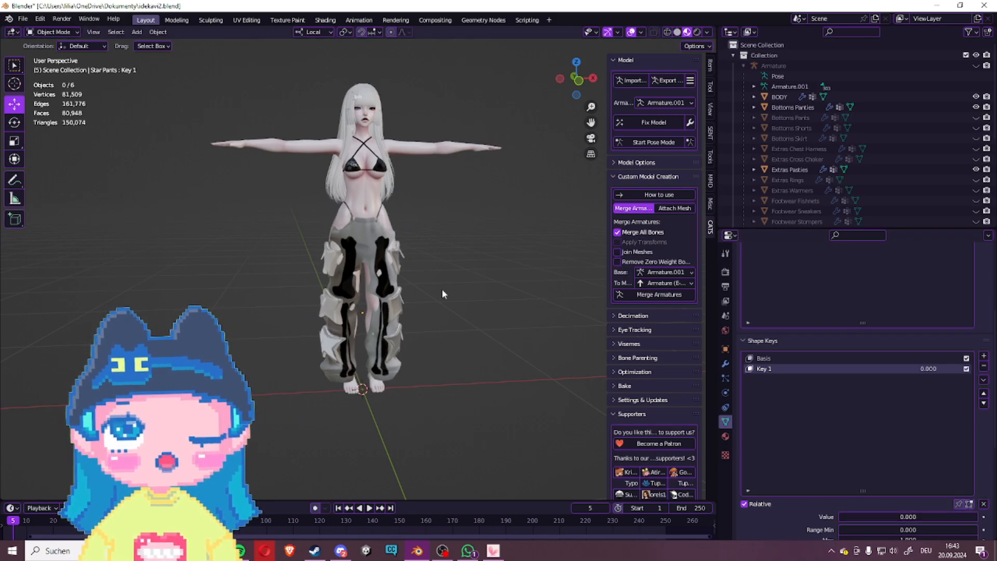
{"action": "mouse_move", "coordinate": [842, 520]}
{"action": "left_mouse_down"}
{"action": "mouse_move", "coordinate": [972, 519]}
{"action": "mouse_move", "coordinate": [841, 519]}
{"action": "left_mouse_up"}
Step: Select the Basis shape key and apply Blend from Shape to all vertices of the pants in Edit Mode
{"action": "left_click", "coordinate": [796, 359]}
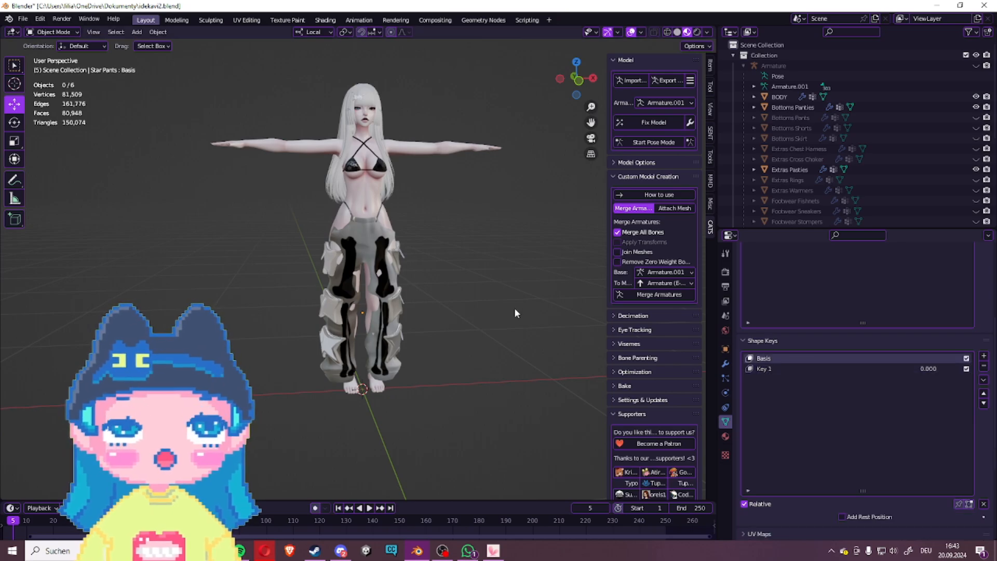
{"action": "key", "text": "Tab"}
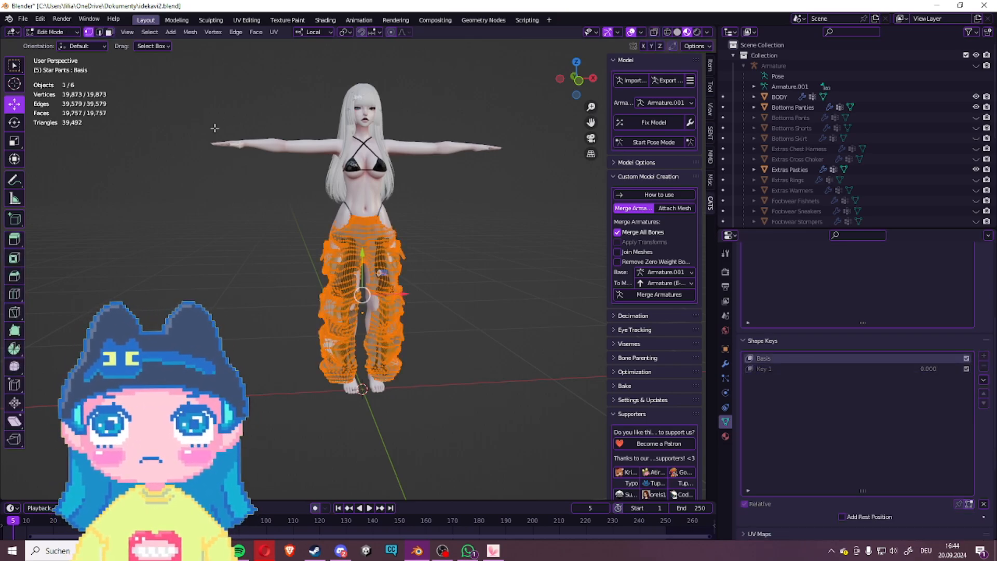
{"action": "left_click", "coordinate": [214, 33]}
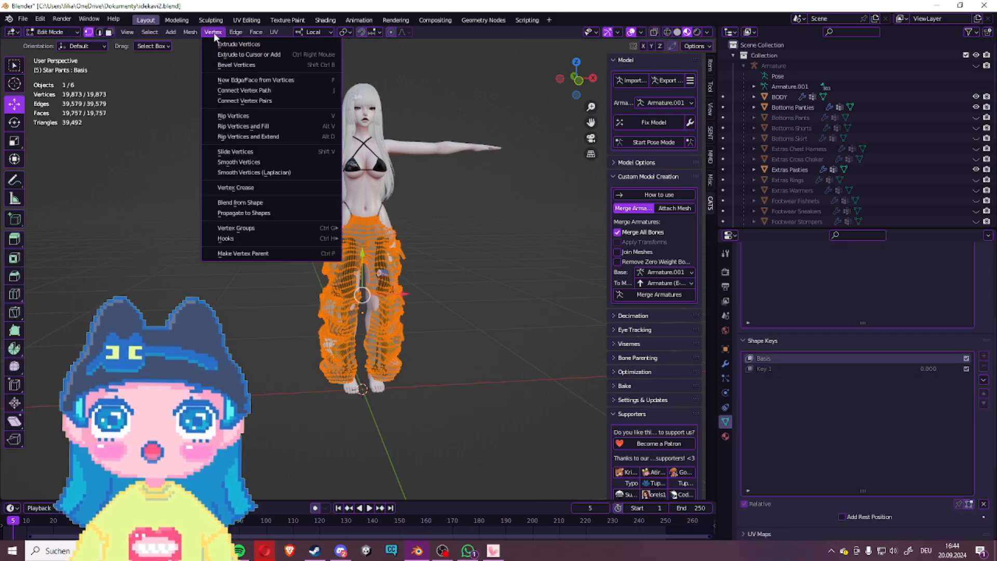
{"action": "left_click", "coordinate": [279, 203]}
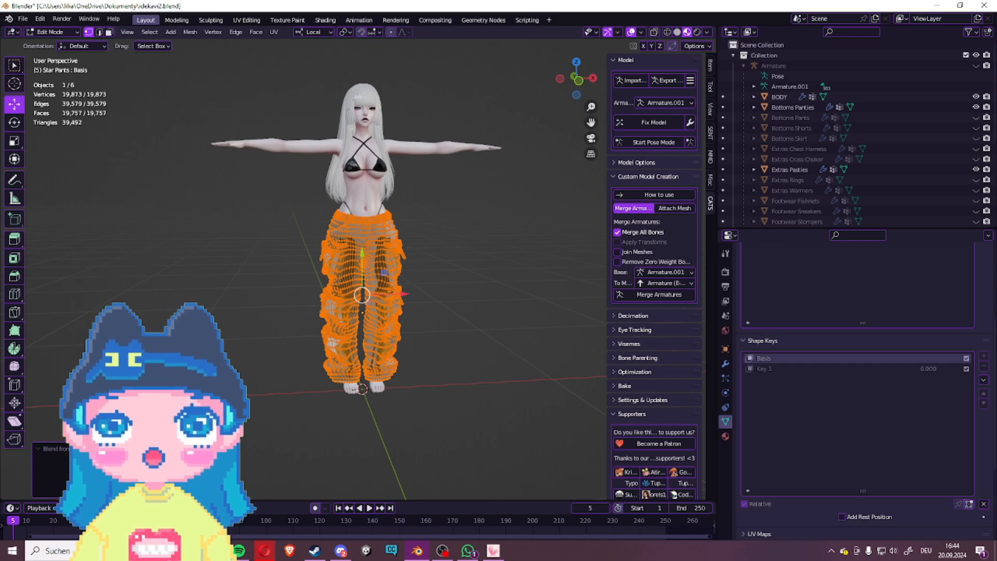
{"action": "key", "text": "Tab"}
Step: Delete Key 1 and the Basis shape key from the Star Pants
{"action": "left_click", "coordinate": [858, 370]}
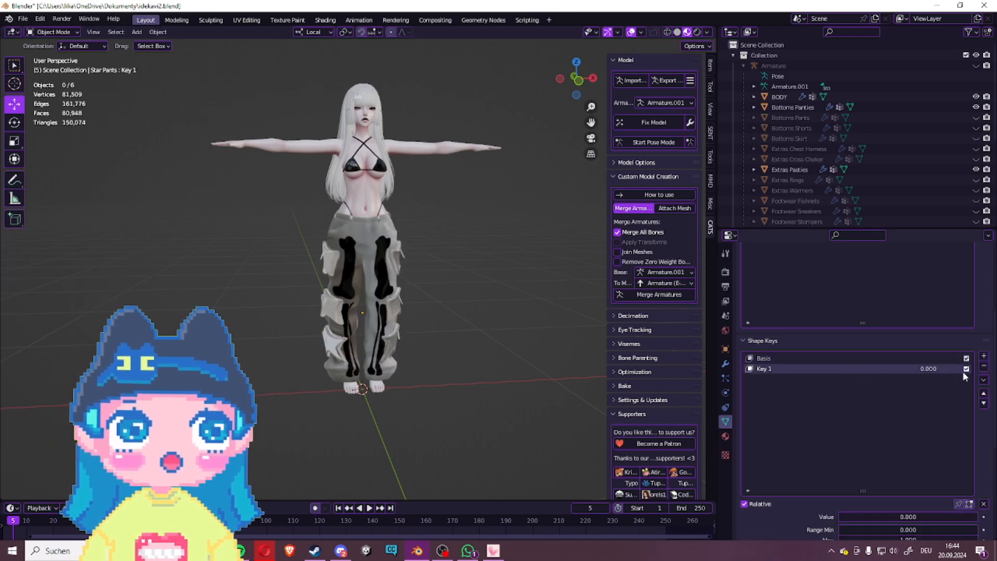
{"action": "left_click", "coordinate": [983, 367]}
{"action": "left_click", "coordinate": [983, 368]}
{"action": "middle_click_drag", "start_coordinate": [421, 356], "coordinate": [456, 375]}
{"action": "scroll", "coordinate": [195, 353], "scroll_direction": "up", "scroll_amount": 4}
{"action": "scroll", "coordinate": [457, 375], "scroll_direction": "down", "scroll_amount": 5}
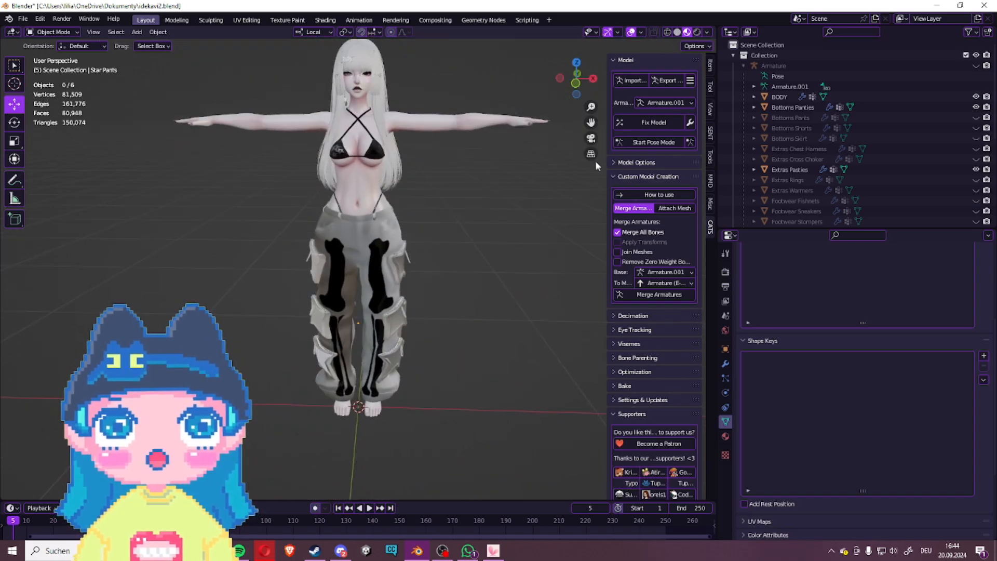